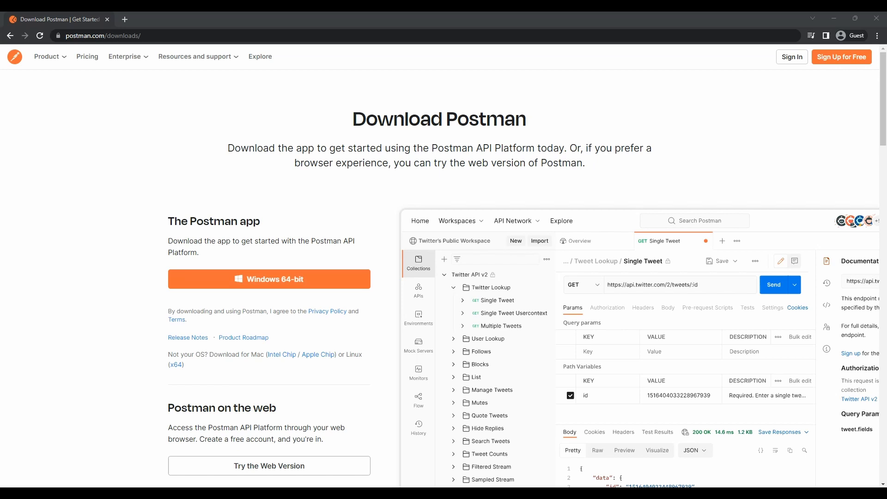
Step: Switch to Postman and create a workspace named SampleName with Personal visibility
click(834, 18)
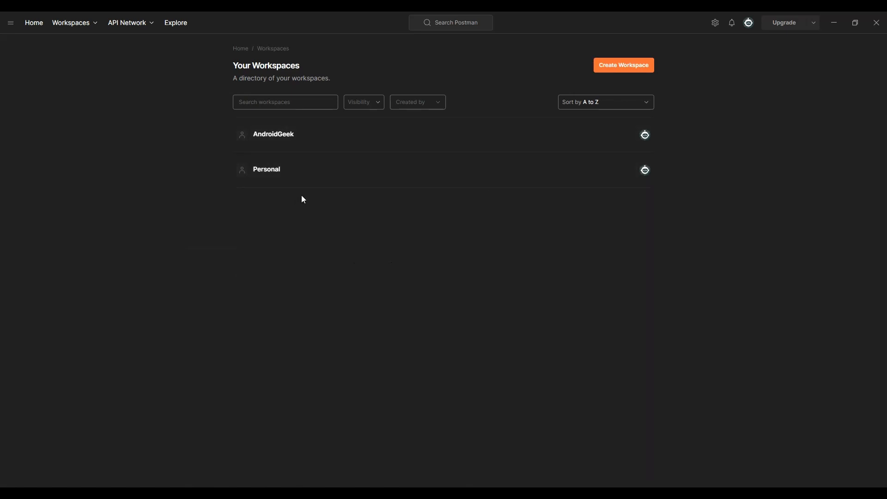
click(627, 65)
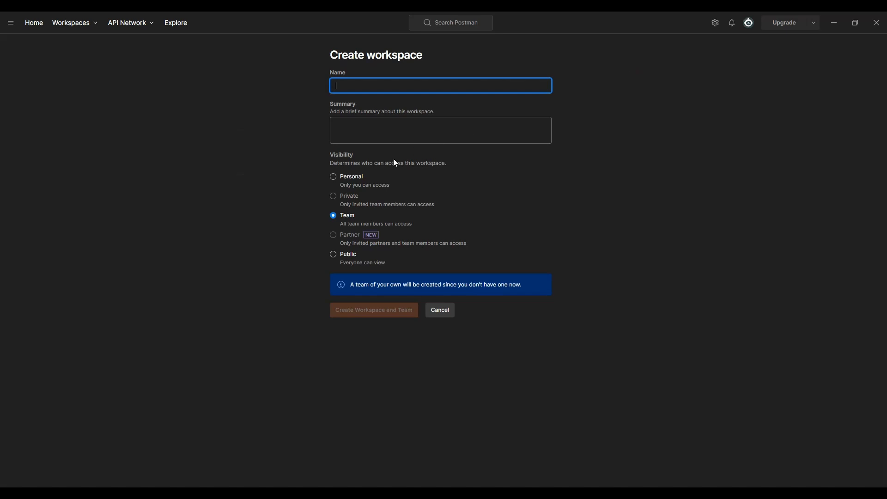
click(333, 177)
click(392, 82)
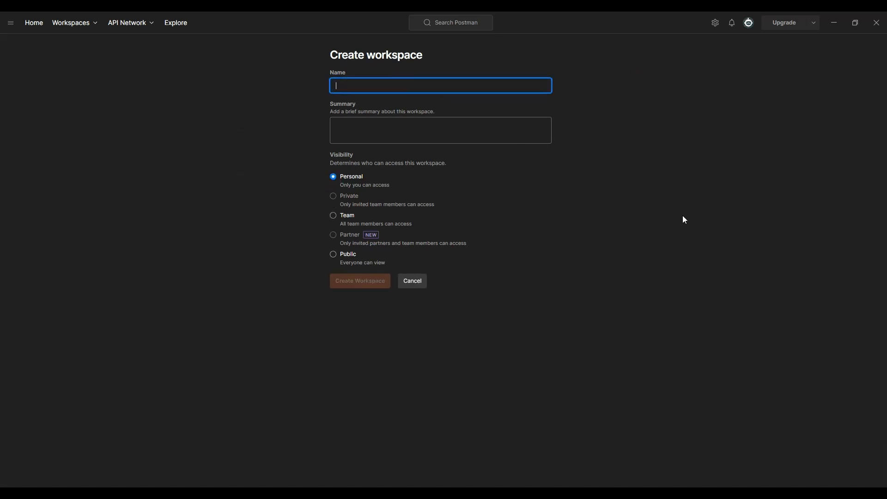
text(SampleN)
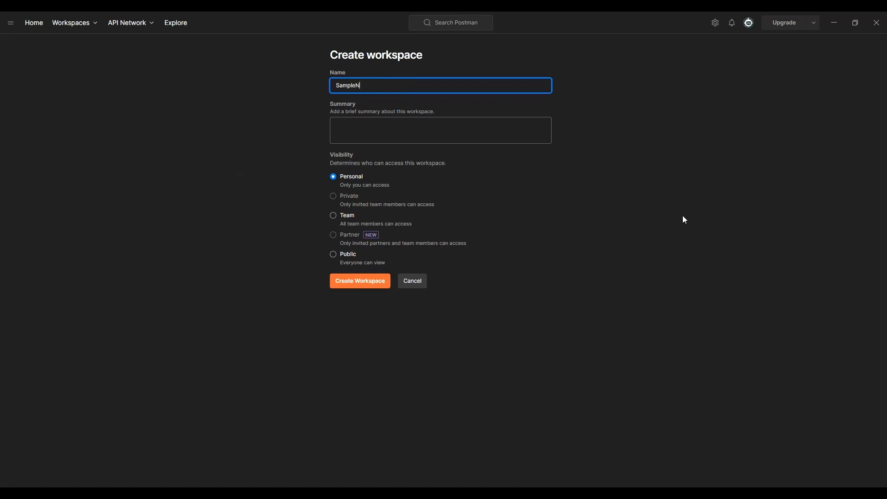
text(ame)
click(356, 288)
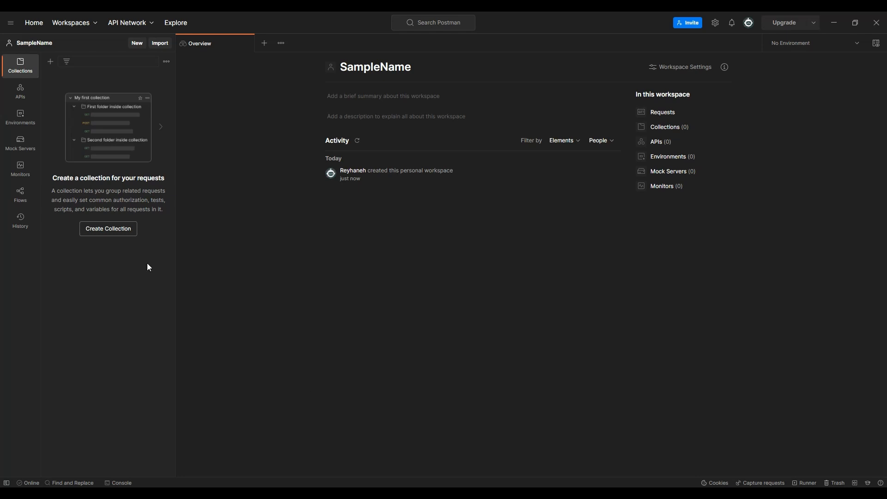
Step: Create a collection in the workspace and name it reqres.in
click(118, 236)
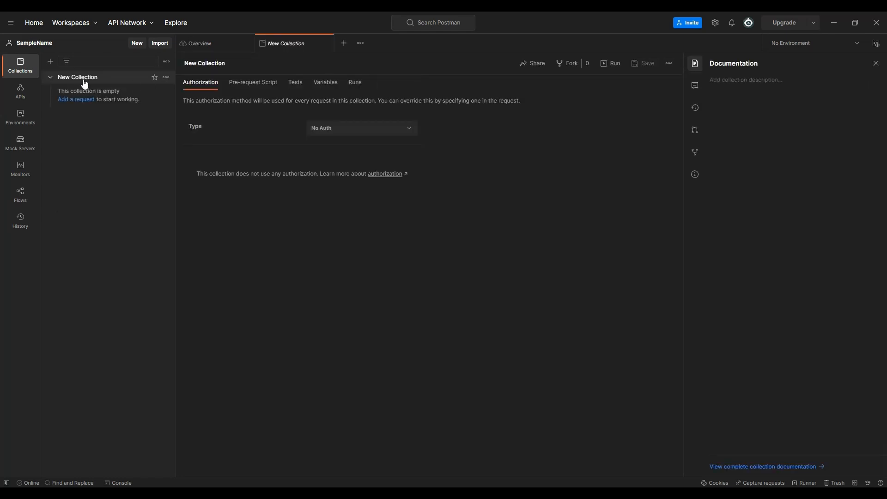
click(252, 65)
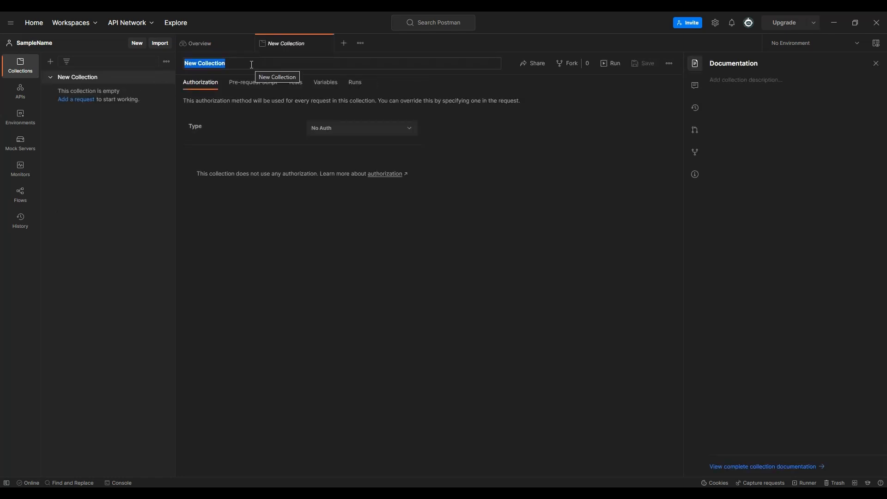
text(reqres)
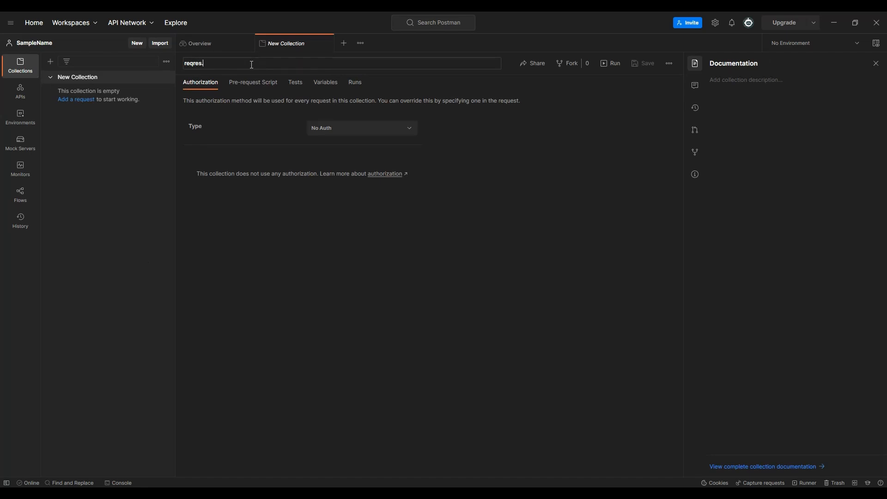
text(.inn)
key(Return)
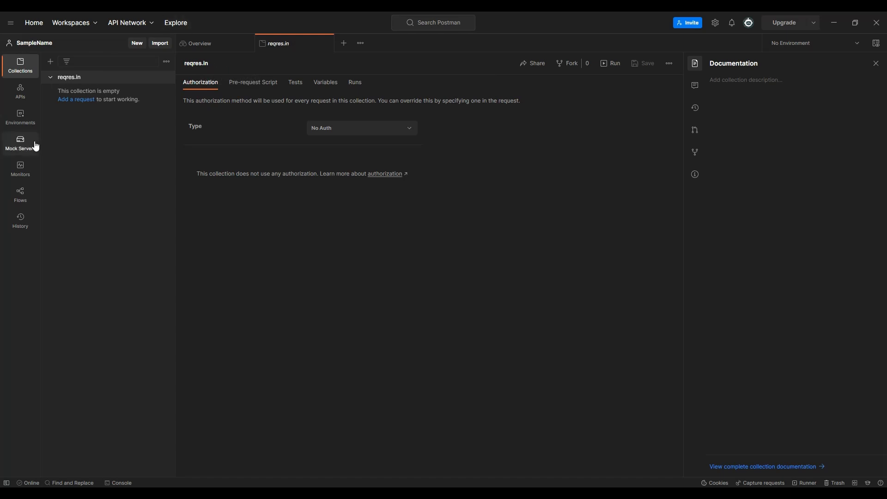
Step: Add a request to the reqres.in collection and review its available HTTP methods and body options
click(81, 99)
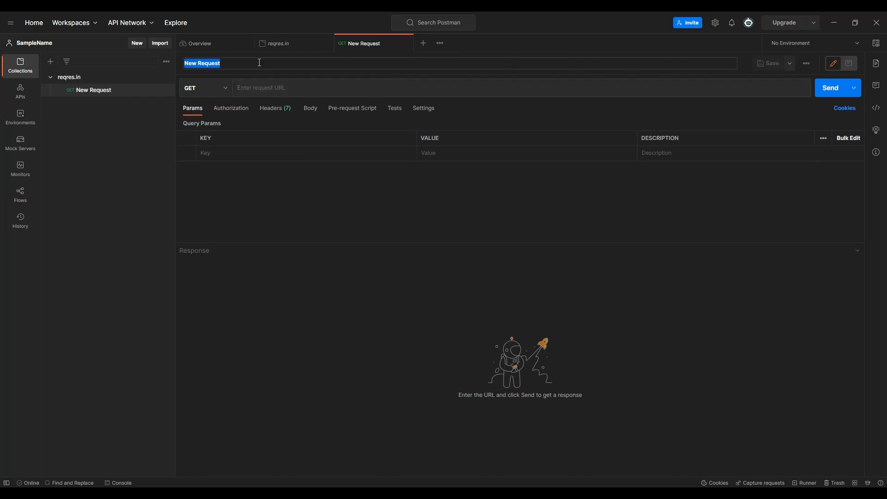
drag(232, 65, 178, 62)
click(226, 89)
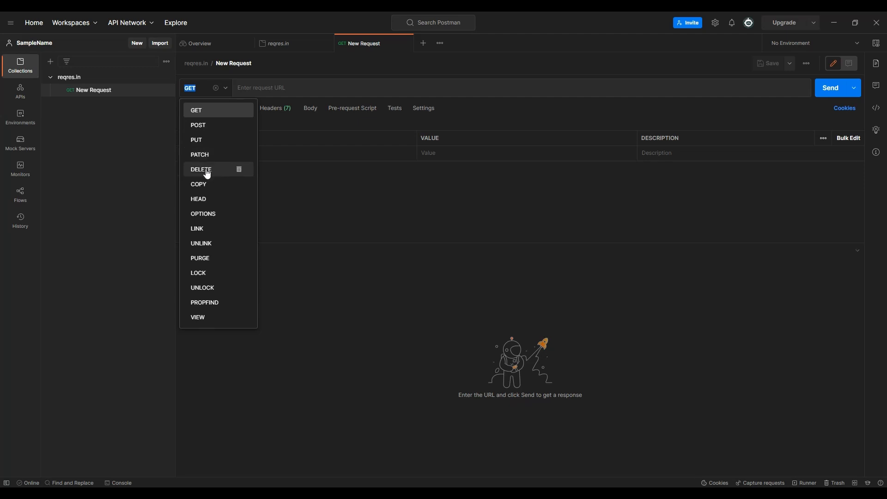
click(283, 86)
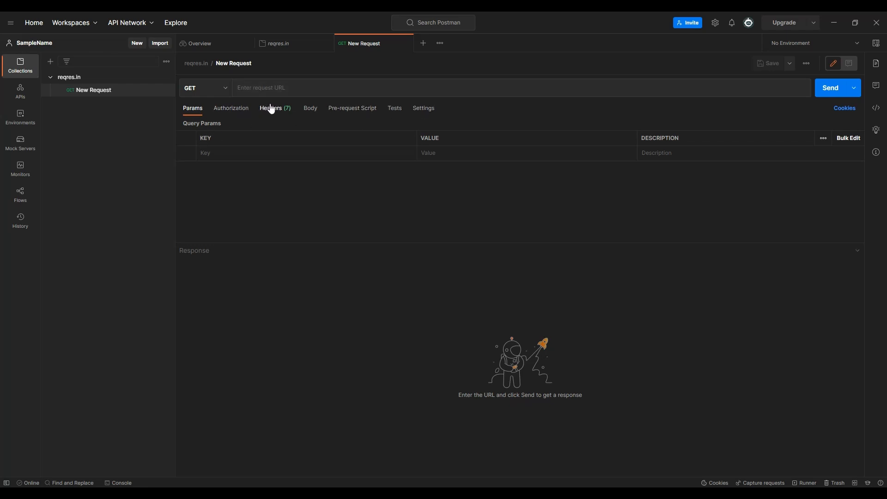
click(316, 113)
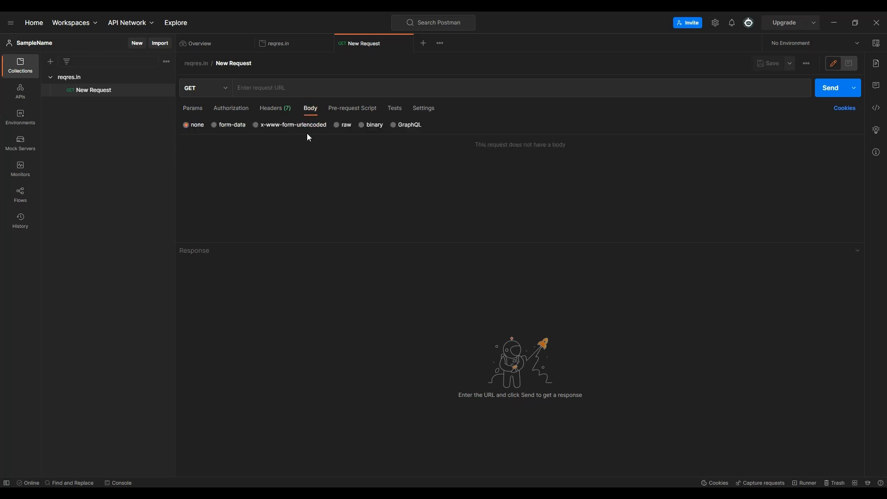
click(193, 113)
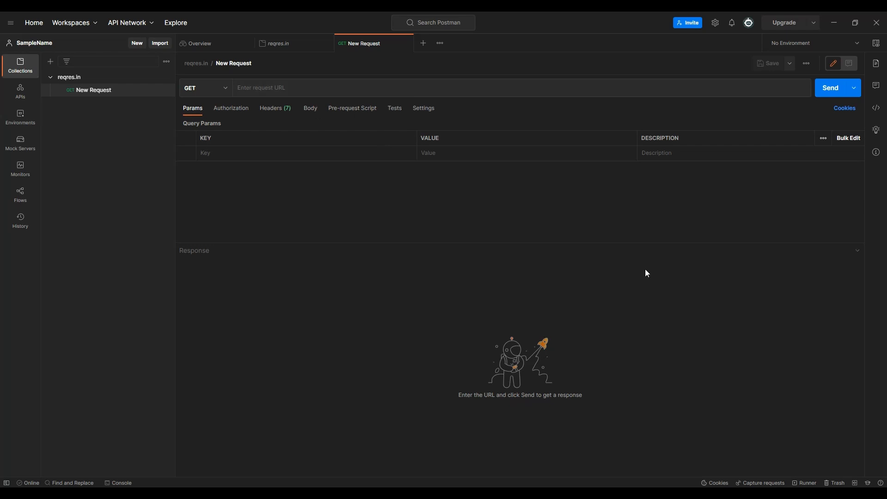
Step: Switch to the reqres.in page in the browser and examine the sample SINGLE USER and LIST USERS requests
key(alt+Tab)
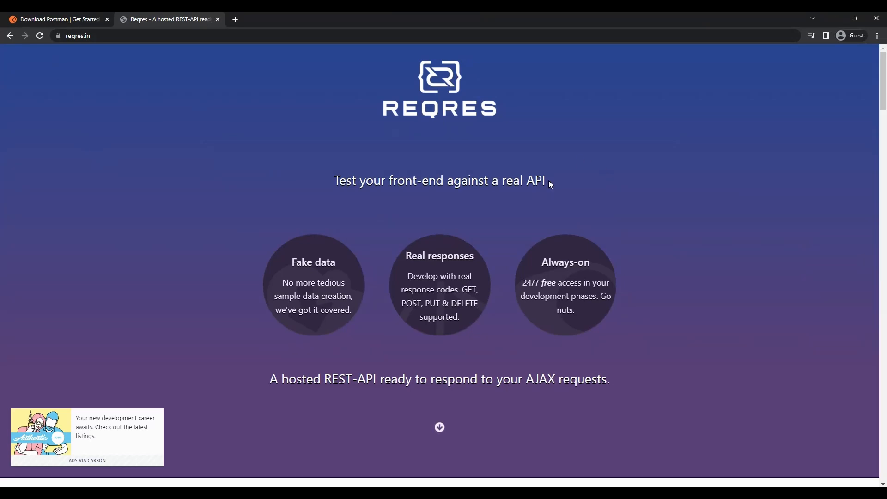
scroll(416, 259, down, 10)
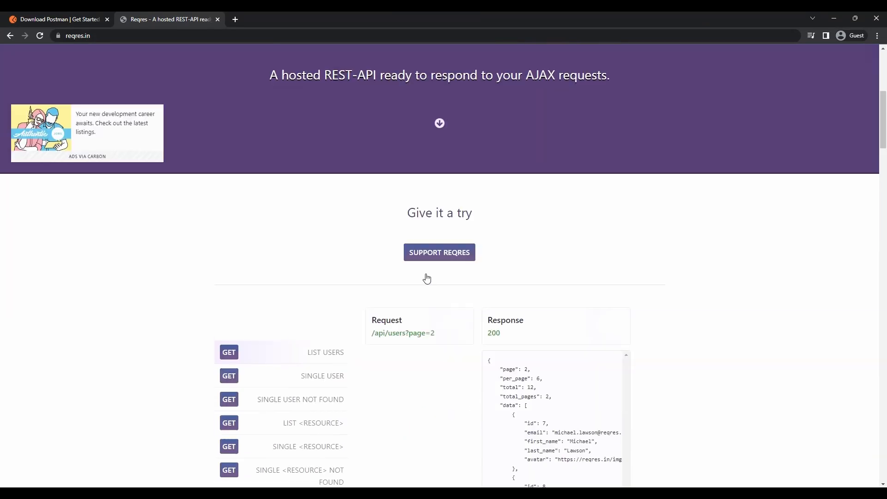
scroll(382, 261, up, 1)
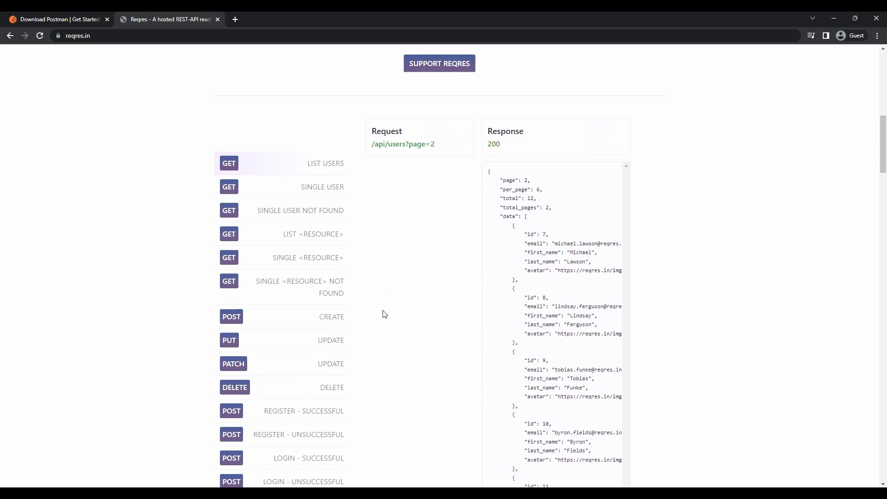
scroll(383, 312, up, 3)
scroll(382, 312, up, 1)
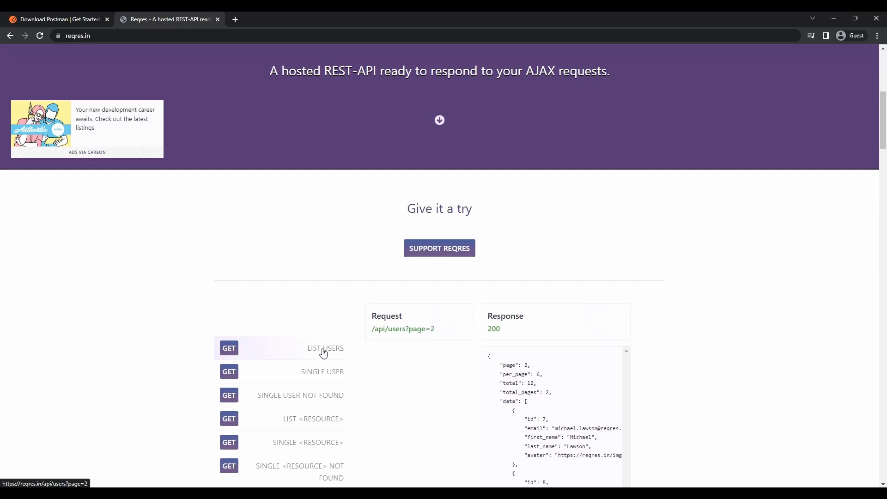
click(325, 368)
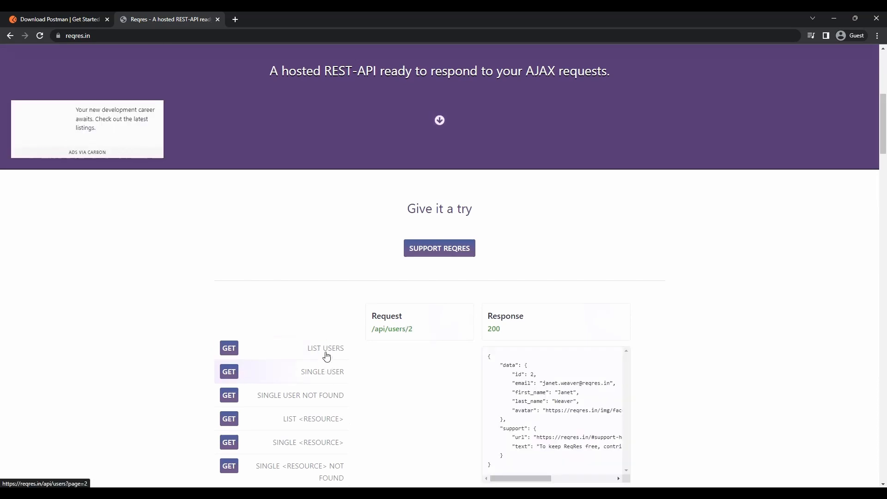
click(326, 356)
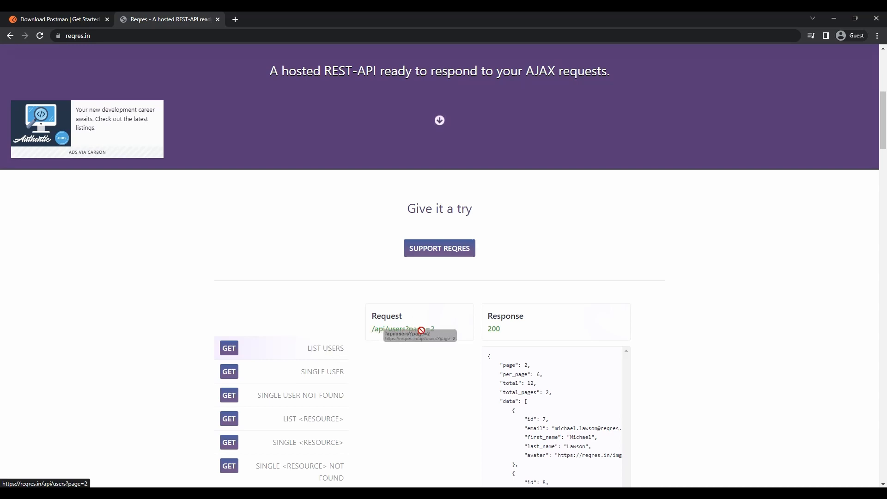
Step: Open the /api/users?page=2 endpoint in a new browser tab and inspect the base URL and path of its address
middle_click(417, 331)
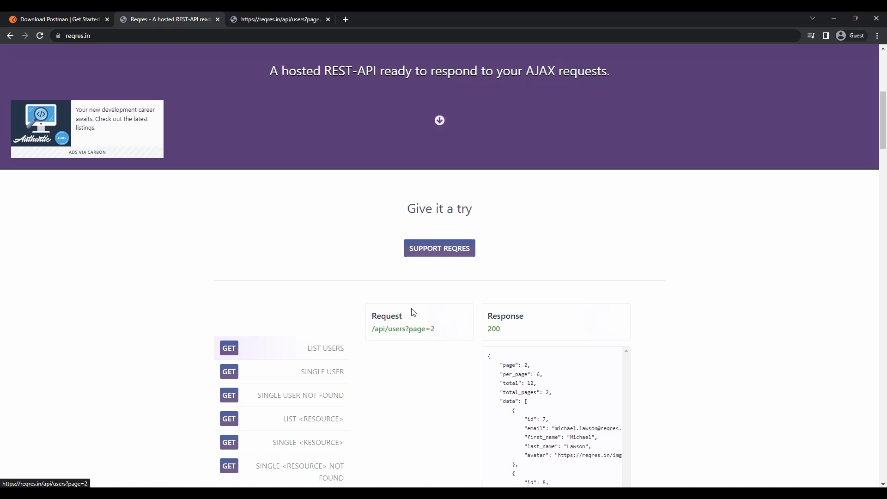
click(277, 23)
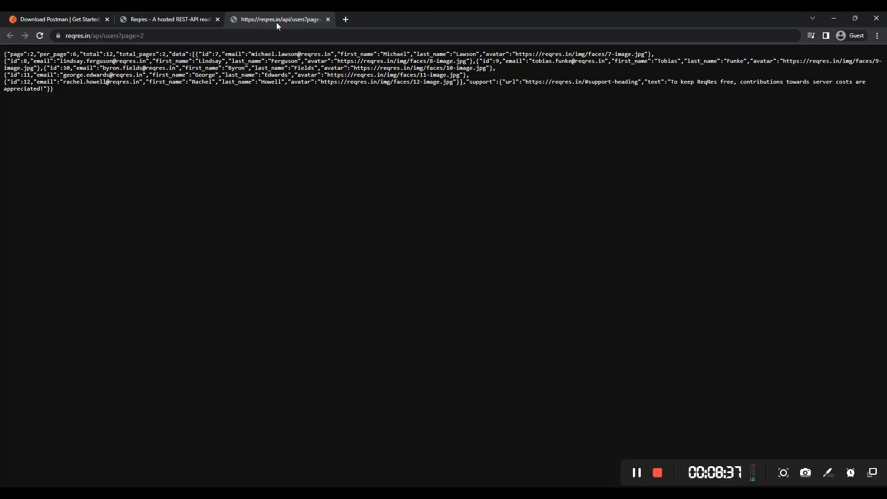
drag(95, 37, 62, 32)
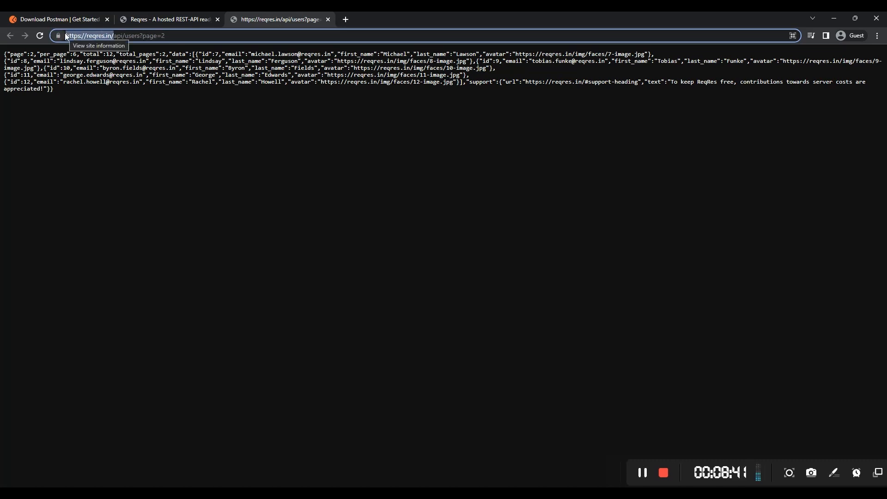
click(128, 37)
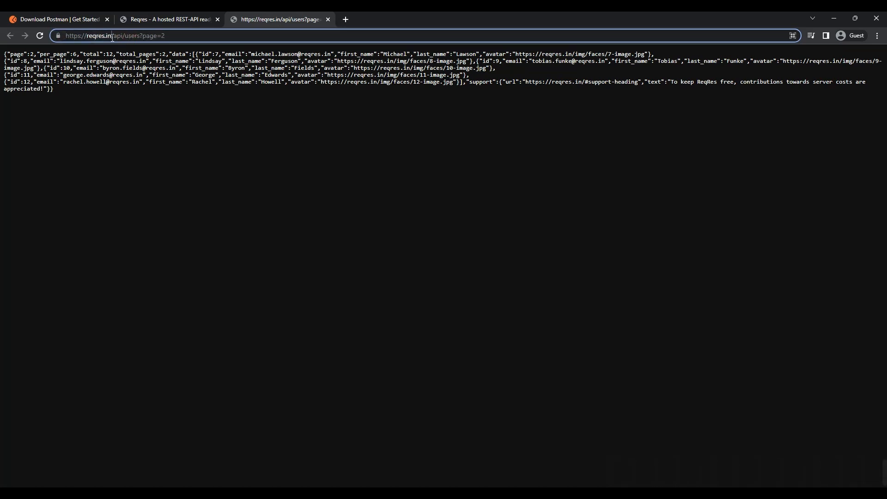
drag(112, 37, 191, 37)
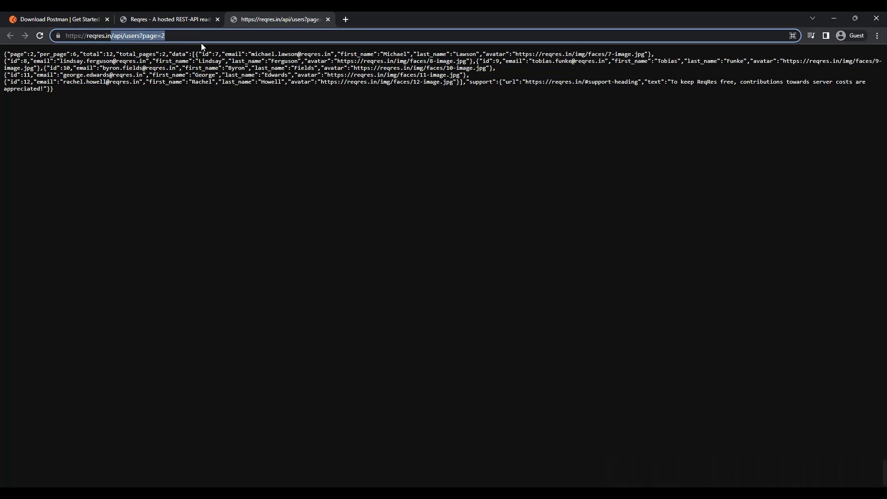
Step: Switch back to Postman and create an environment named BaseUrl reqres.in
click(836, 18)
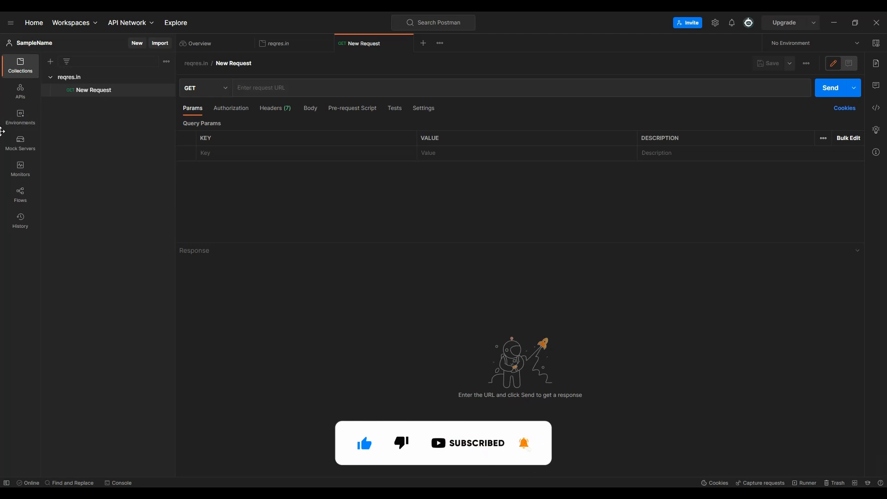
click(22, 119)
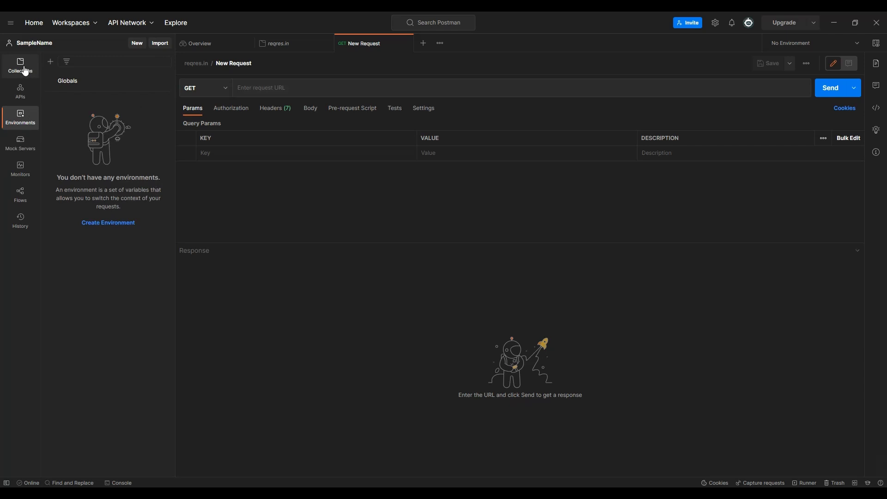
click(106, 223)
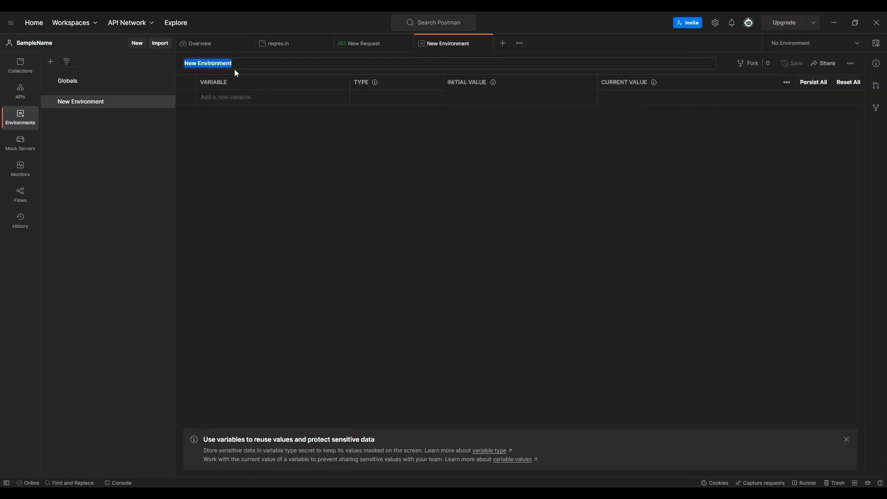
click(245, 64)
key(ctrl+a)
text(BaseUrl reqres.in)
key(Return)
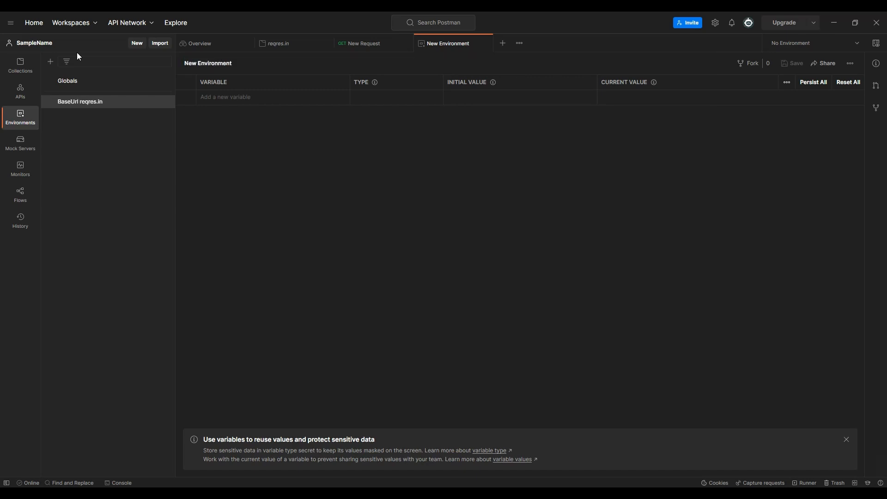
click(233, 97)
text(url)
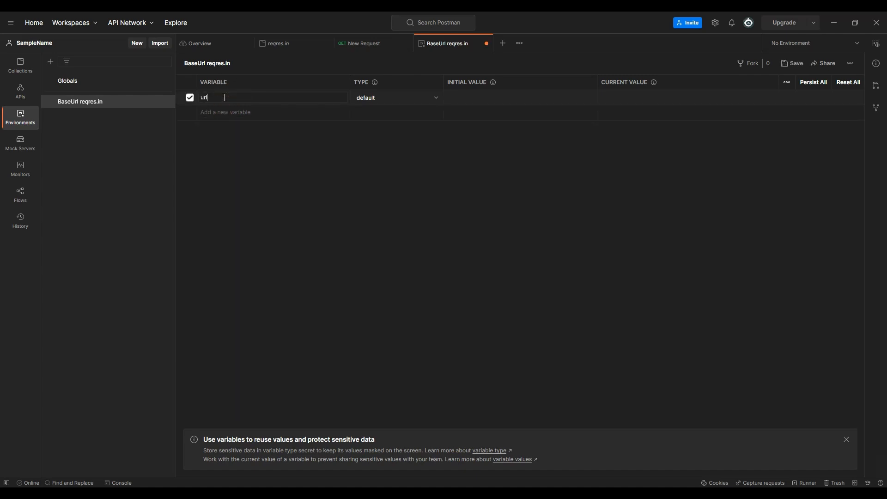
click(494, 95)
key(alt+Tab)
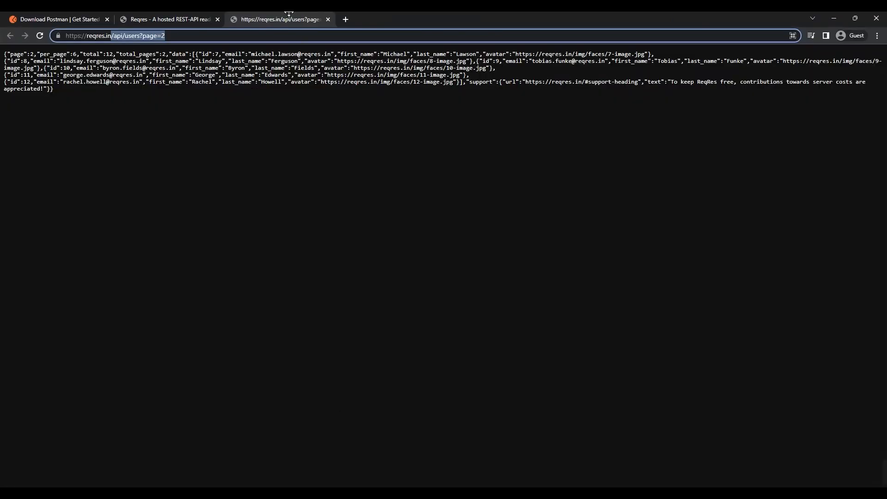
click(116, 38)
drag(114, 36, 64, 36)
key(ctrl+c)
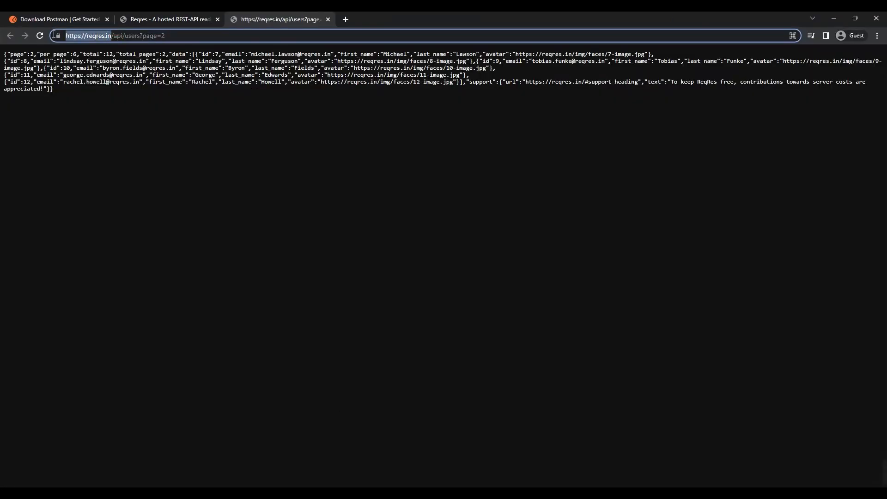
click(834, 18)
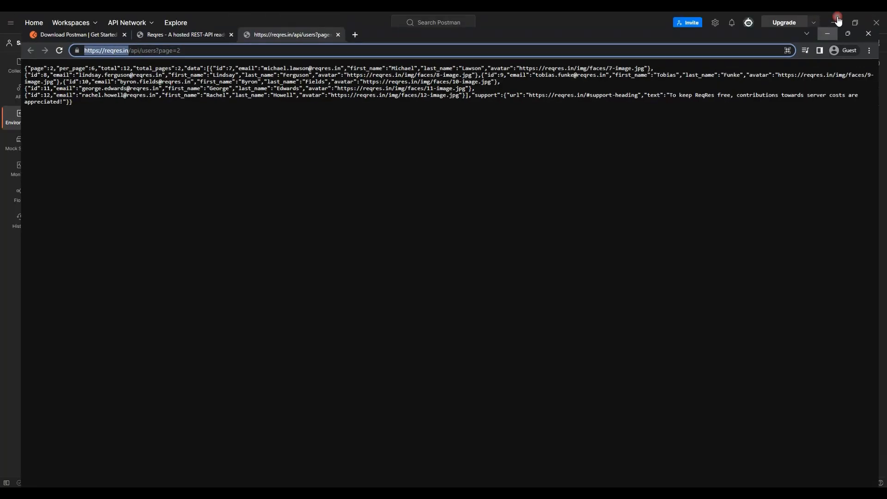
click(478, 95)
key(ctrl+v)
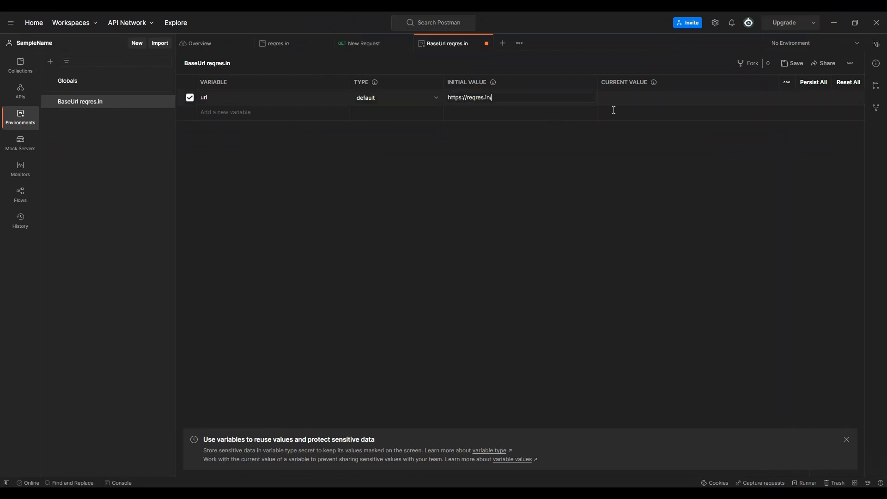
Step: Save the BaseUrl reqres.in environment and close it to return to the new request
click(291, 99)
click(798, 65)
click(486, 44)
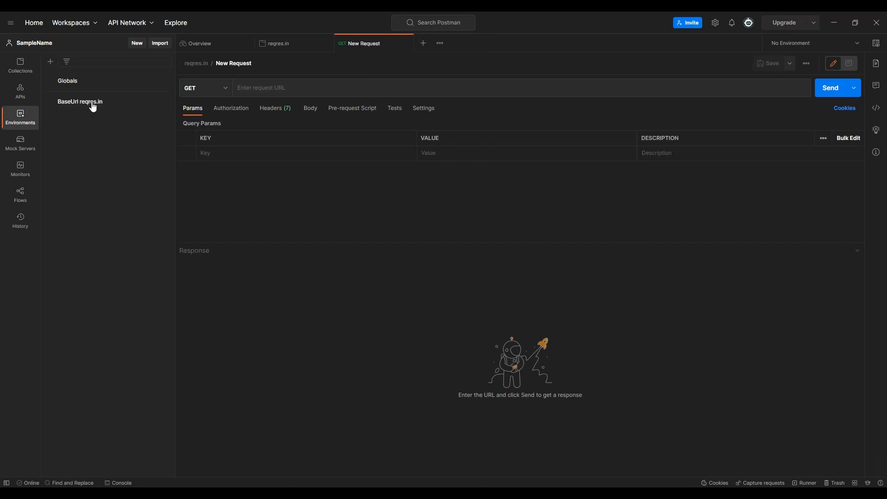
Step: Open the reqres.in collection and make BaseUrl reqres.in the active environment
click(20, 65)
click(107, 90)
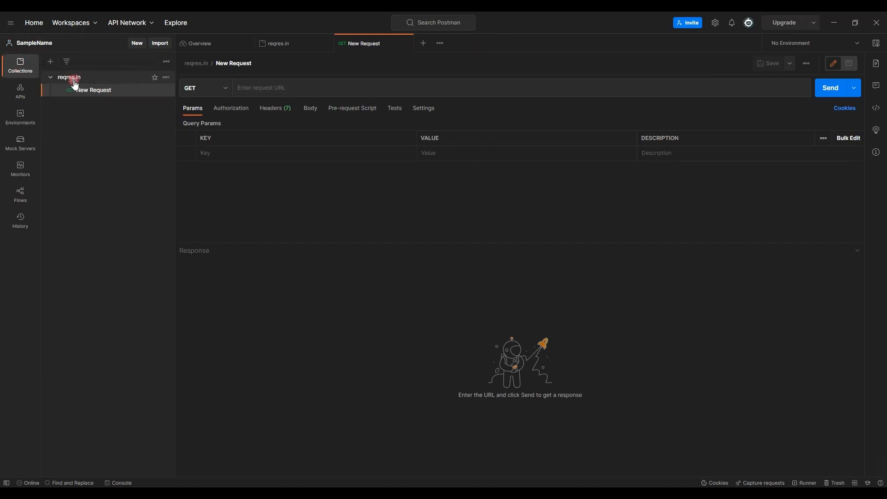
click(69, 77)
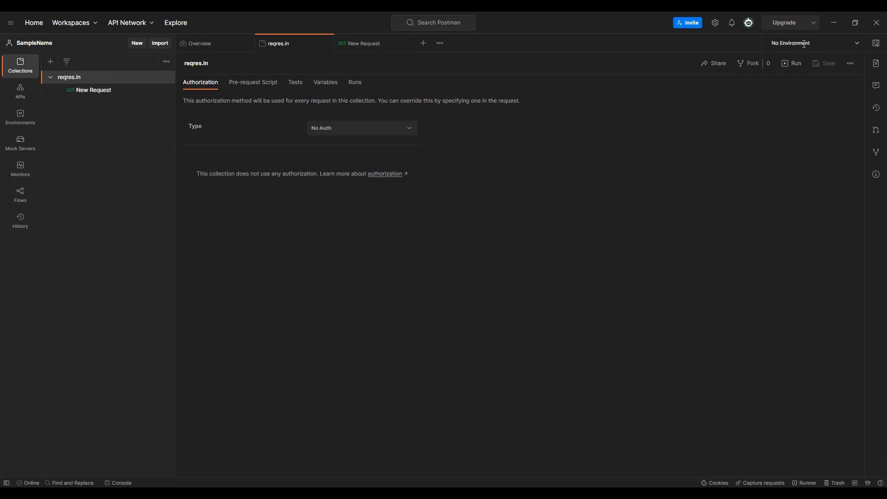
click(856, 42)
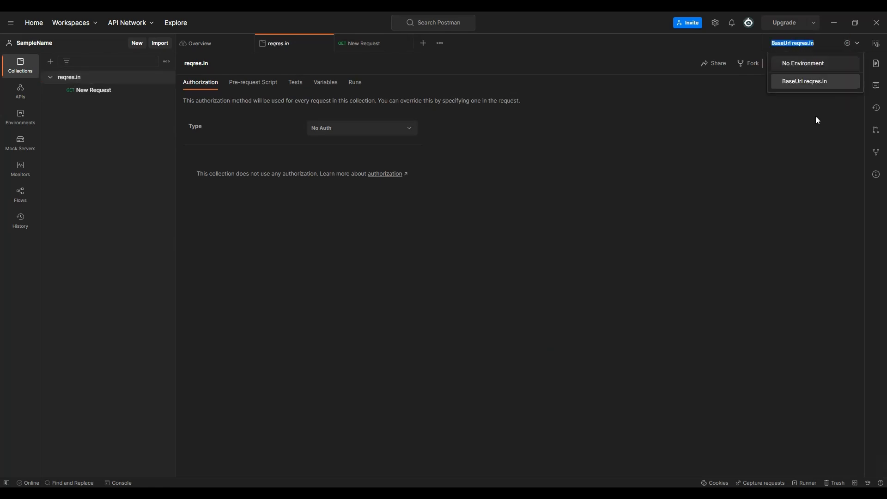
click(833, 87)
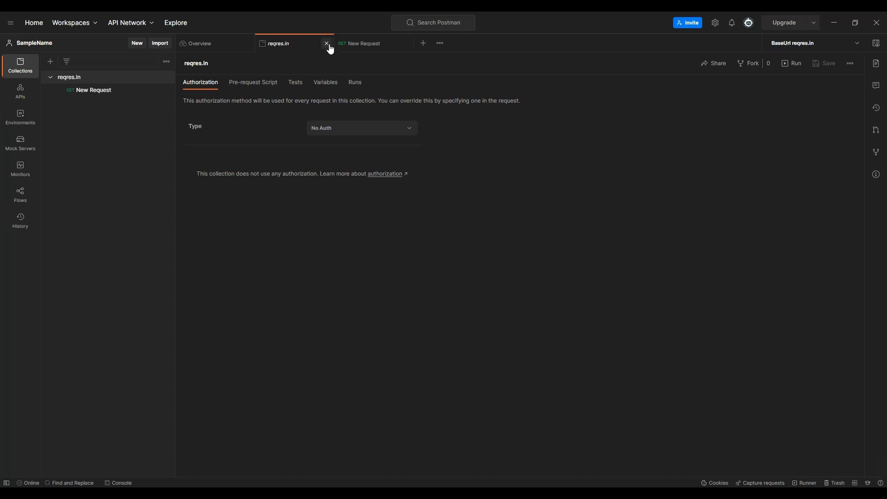
Step: Close the reqres.in collection and insert the environment variable {{url}} as the URL of the new GET request
click(326, 43)
click(301, 44)
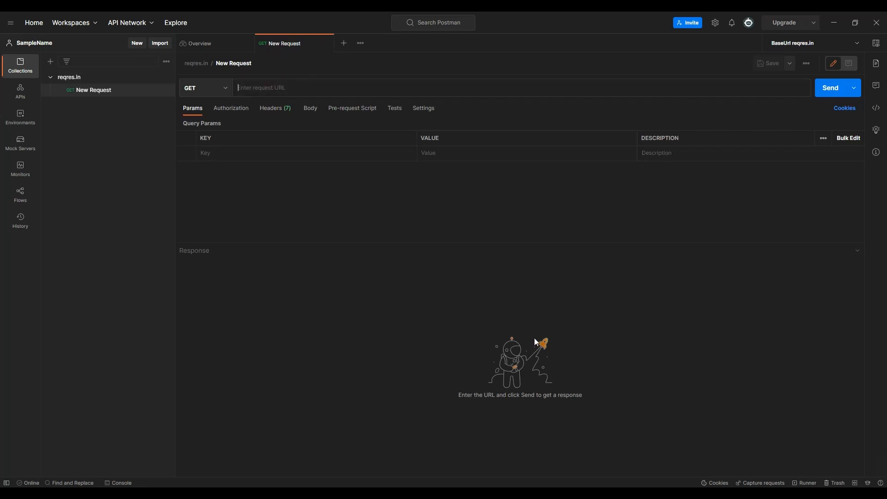
text({{)
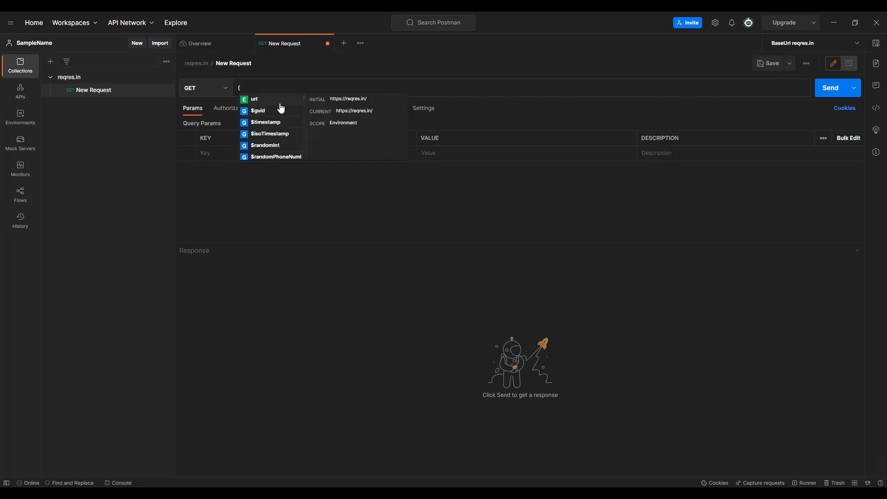
click(255, 100)
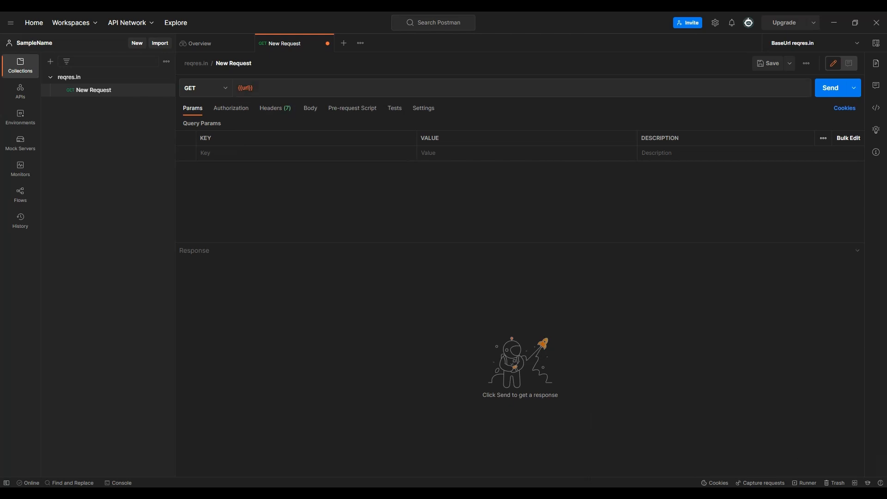
Step: Copy the path /api/users?page=2 from the endpoint's address in the browser and append it to {{url}} in the Postman request
key(alt+Tab)
click(121, 34)
drag(111, 36, 208, 35)
key(ctrl+c)
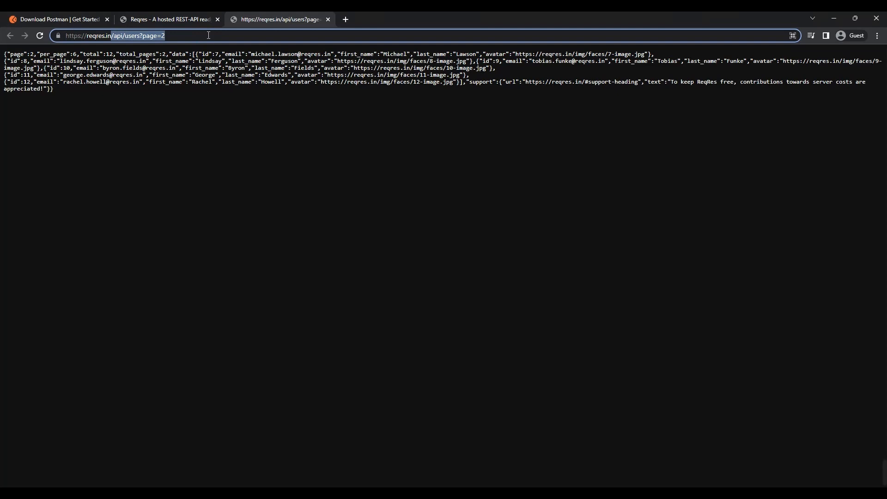
click(837, 19)
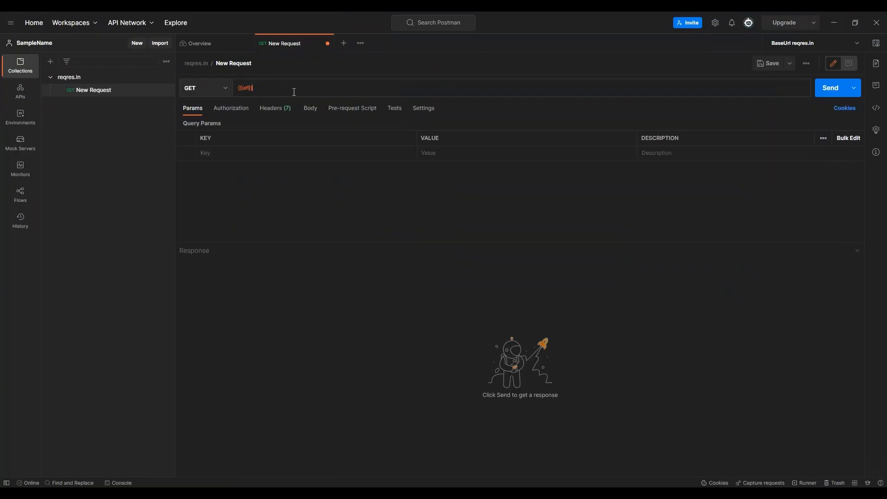
key(ctrl+v)
Step: Replace the page=2 query in the request URL with a re-entered page parameter and set its value to 2
click(281, 90)
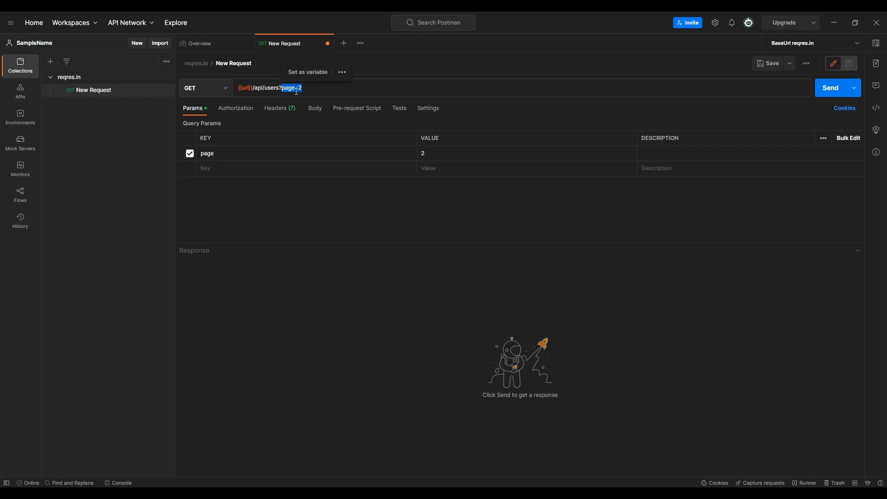
click(296, 88)
drag(282, 87, 313, 87)
click(287, 90)
click(298, 88)
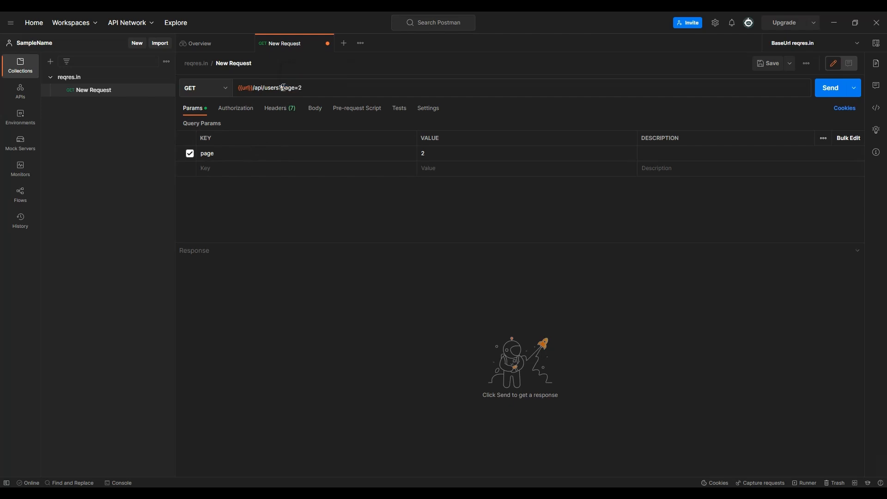
drag(283, 88, 470, 99)
key(BackSpace)
text(page)
click(451, 153)
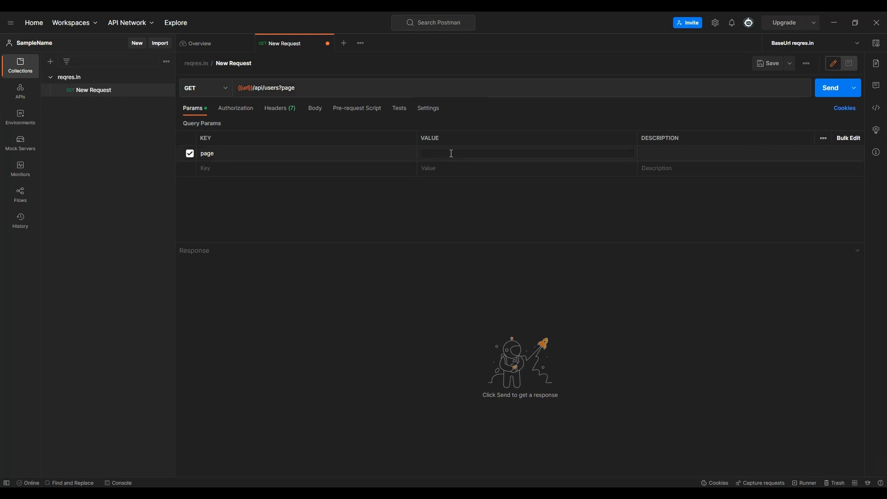
text(2)
Step: Remove the trailing slash from the url variable's initial and current values in the BaseUrl reqres.in environment, then save and close it
mouse_move(247, 87)
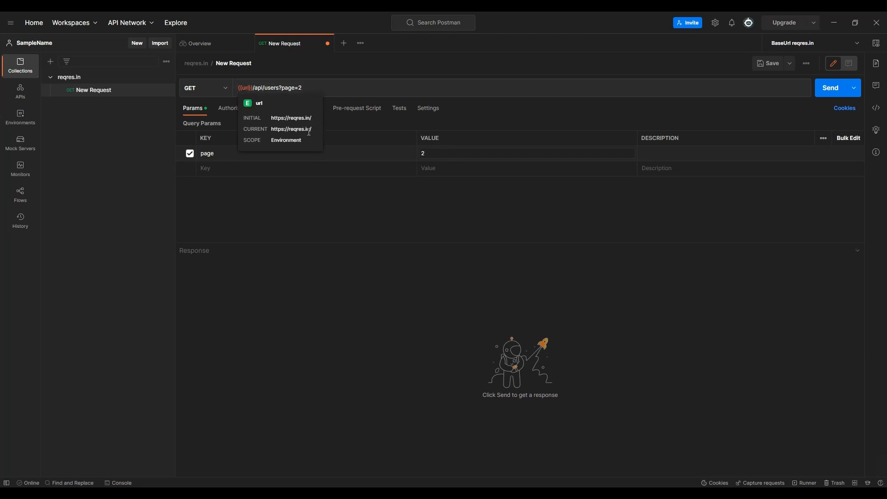
click(21, 116)
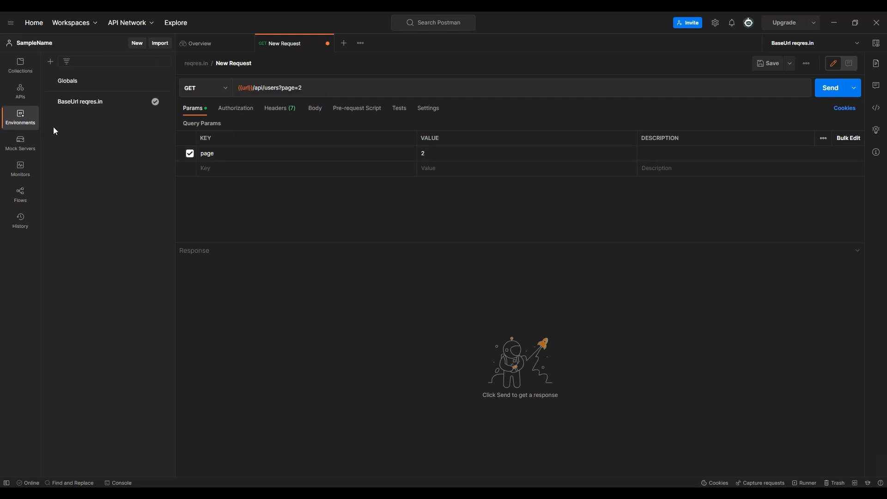
click(94, 101)
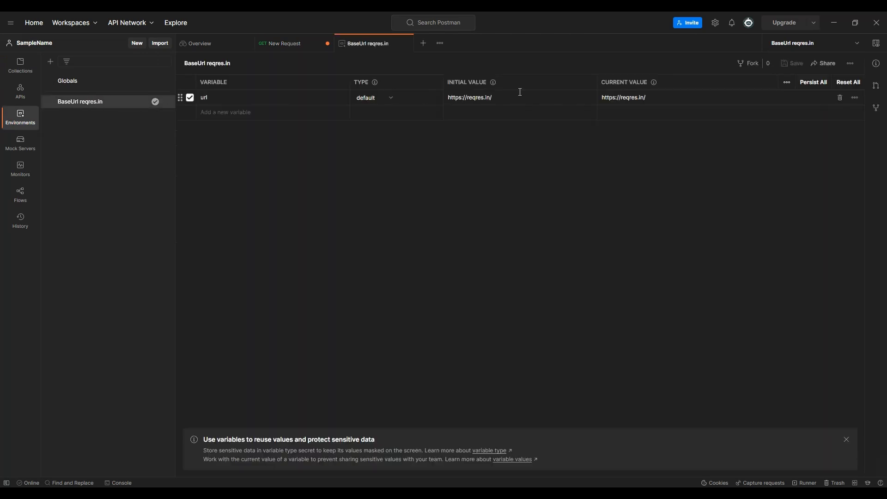
key(BackSpace)
key(Return)
key(BackSpace)
click(711, 262)
click(672, 98)
click(793, 66)
click(406, 44)
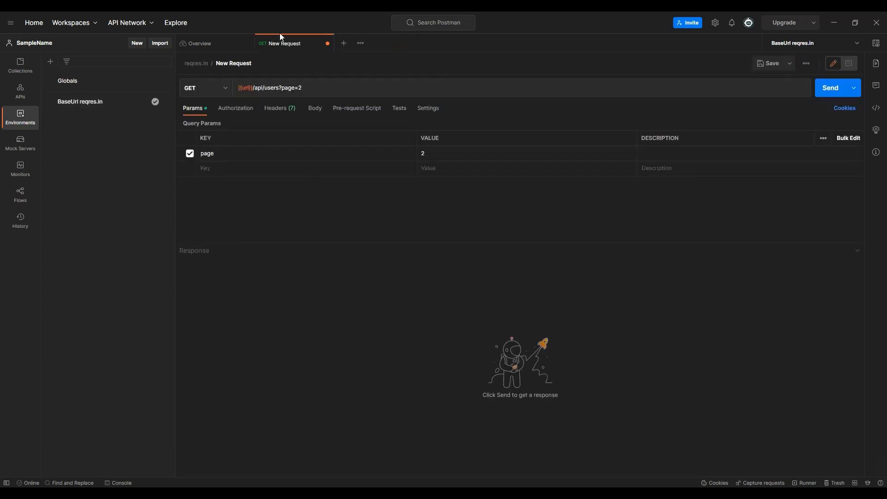
Step: Rename the new request as list users
click(232, 64)
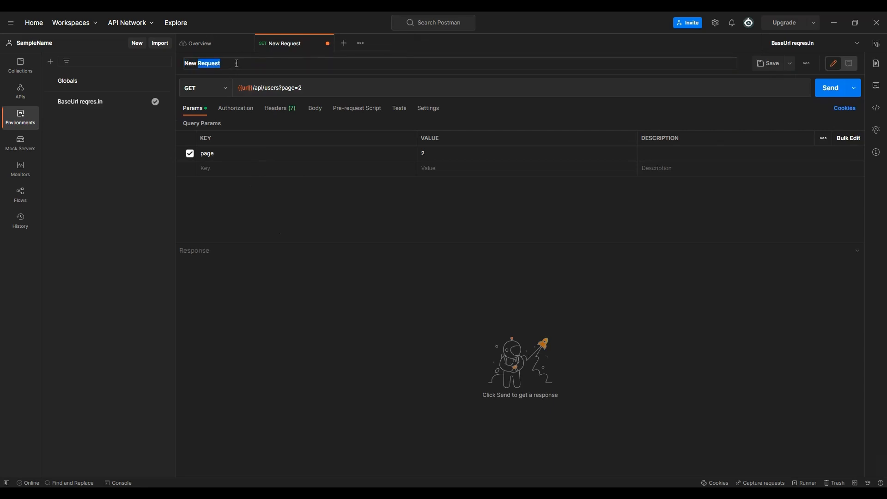
text(list users)
key(Return)
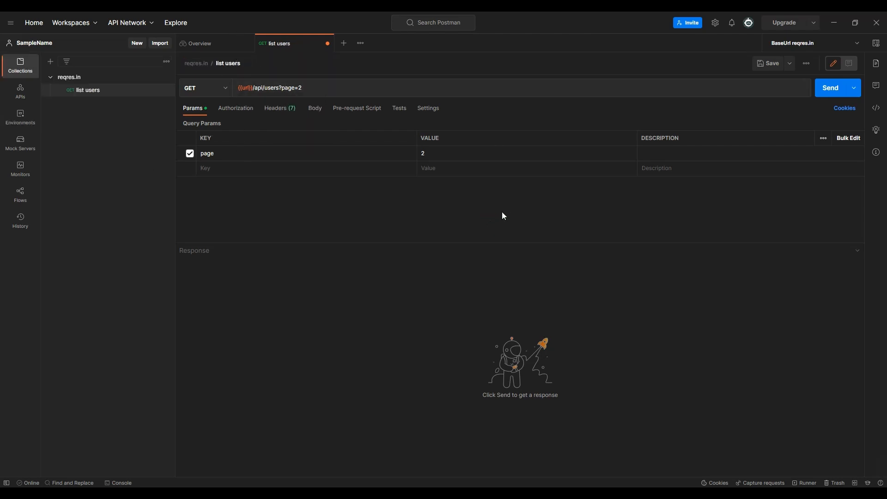
Step: Send the list users request and review its status and JSON body in an enlarged response area
mouse_move(242, 86)
click(831, 91)
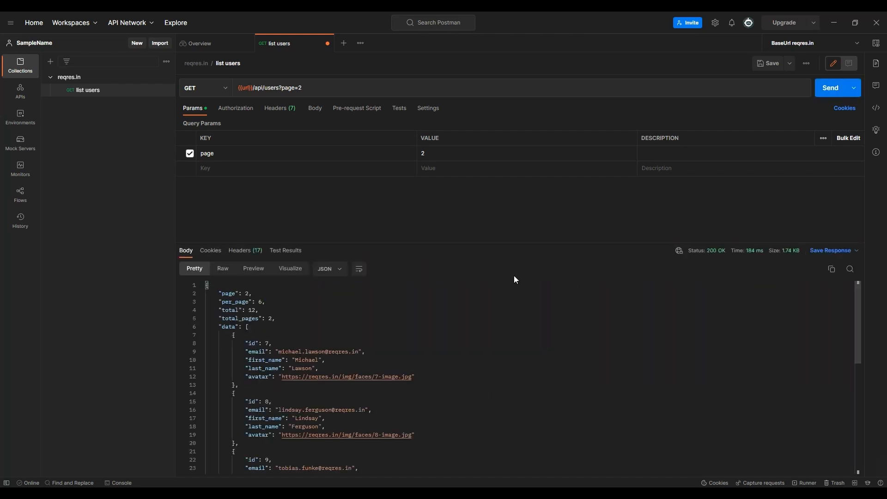
drag(507, 244, 524, 183)
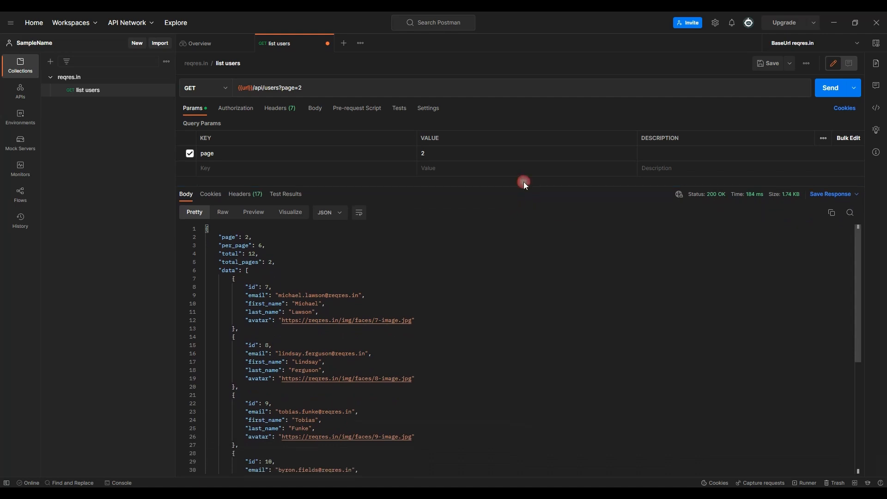
mouse_move(714, 200)
scroll(287, 273, down, 5)
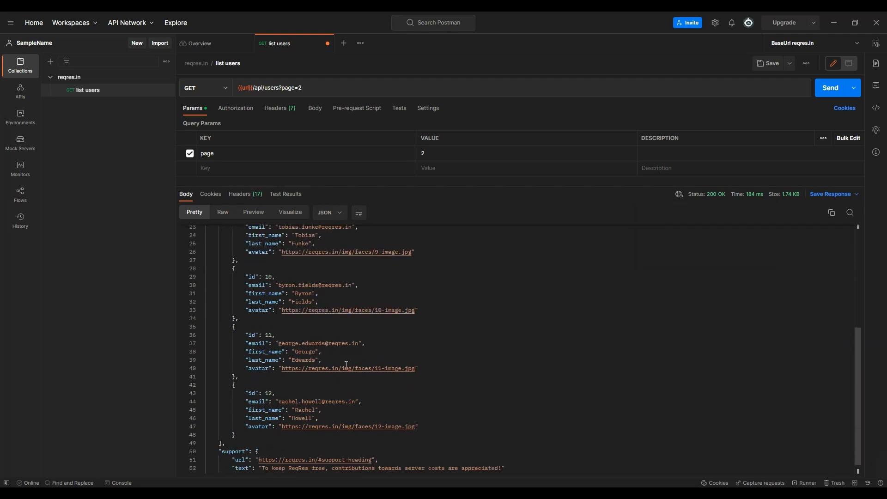
scroll(451, 391, up, 5)
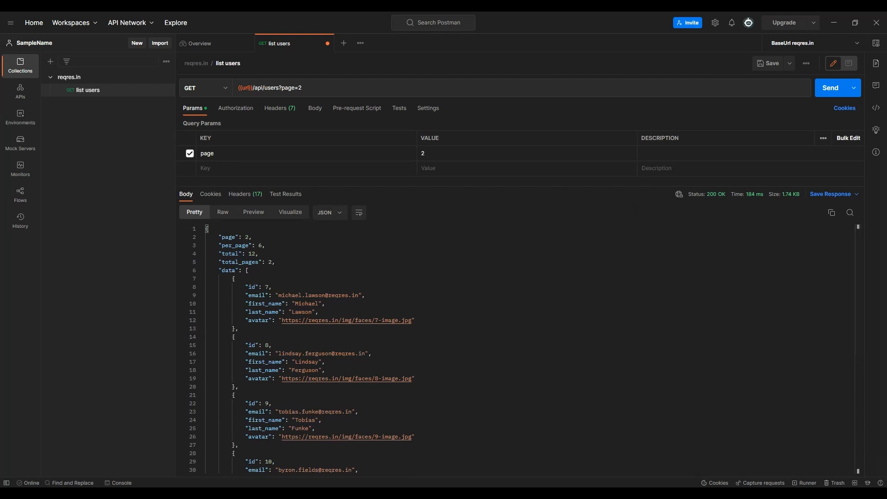
Step: Switch to the browser, close the list users endpoint page and open the SINGLE USER endpoint /api/users/2 from the Reqres site
click(689, 494)
click(328, 19)
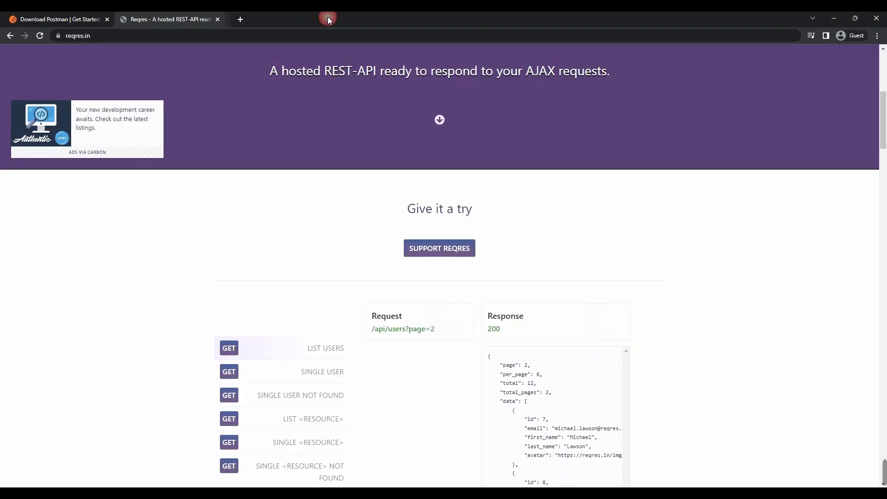
scroll(314, 267, down, 3)
scroll(315, 266, down, 1)
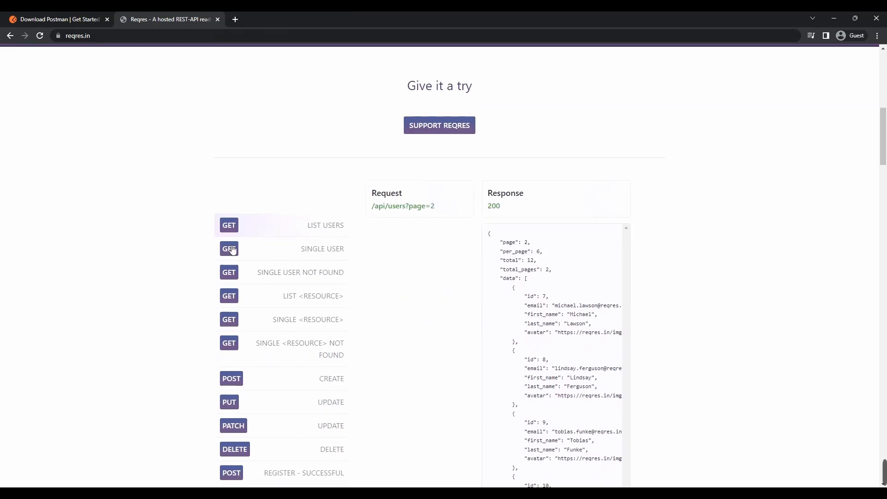
click(315, 251)
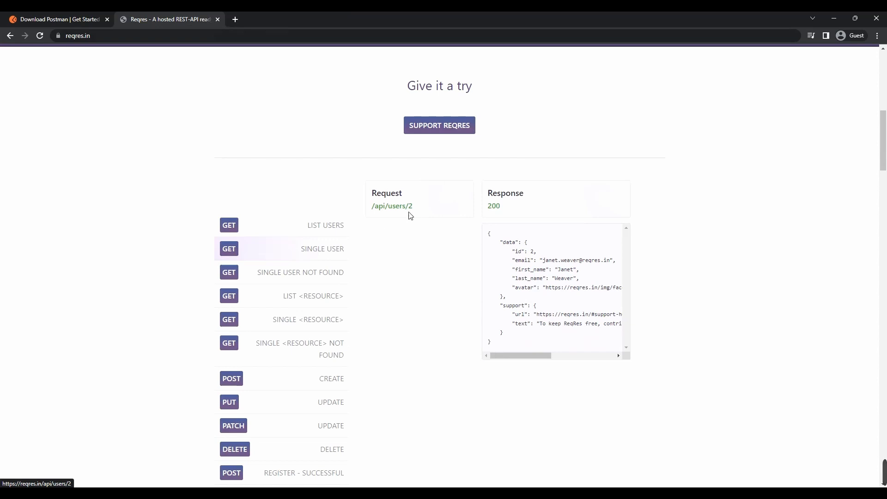
click(389, 208)
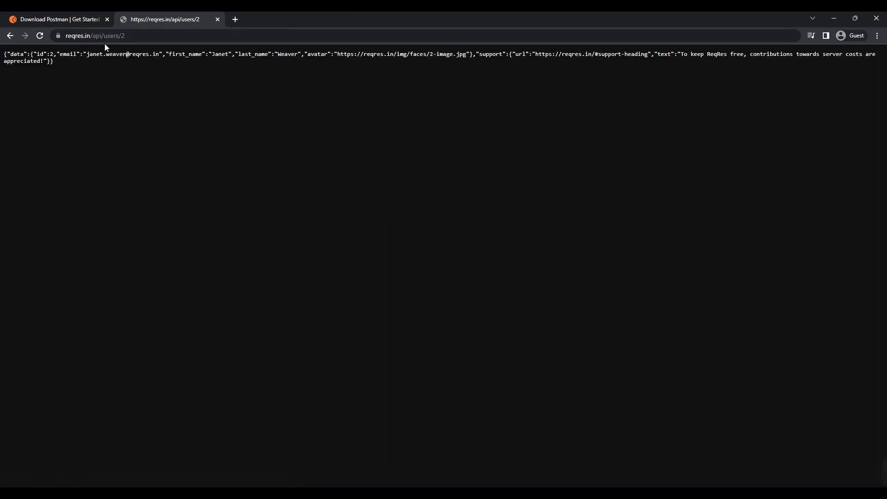
Step: Copy the path api/users/2 from the page's address and switch back to Postman
drag(91, 35, 198, 35)
click(128, 37)
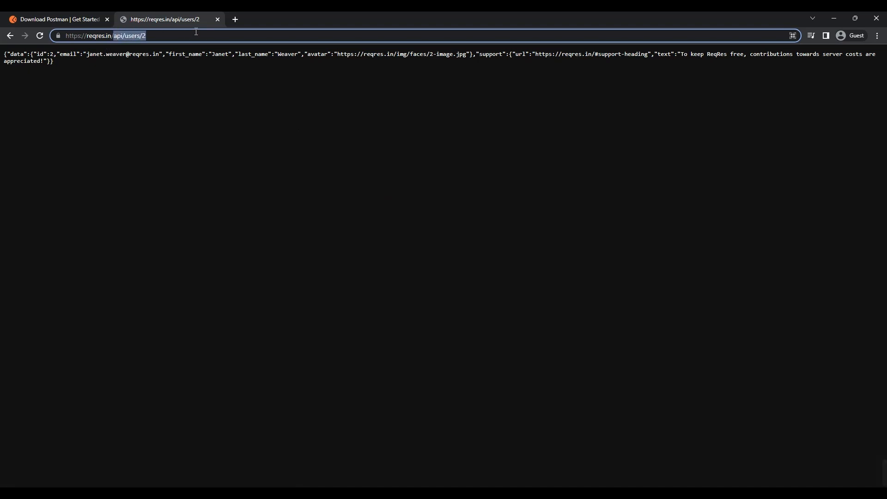
click(834, 18)
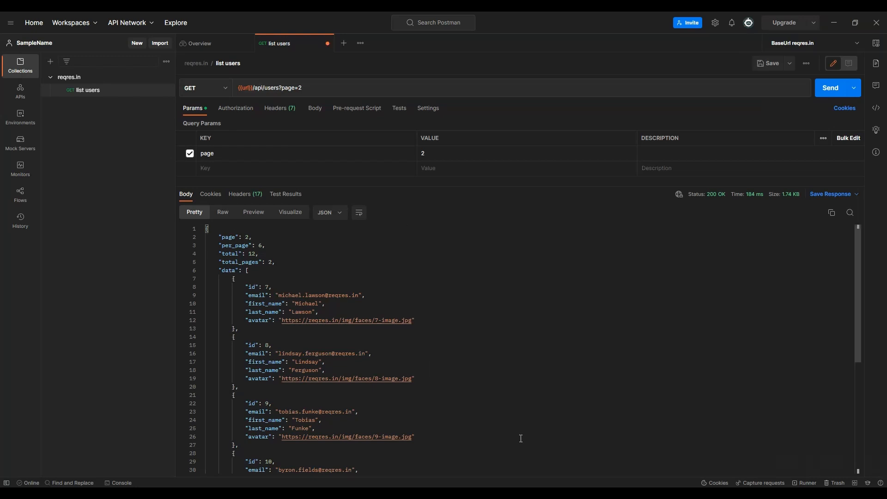
Step: Add a request named single user to the reqres.in collection
click(98, 133)
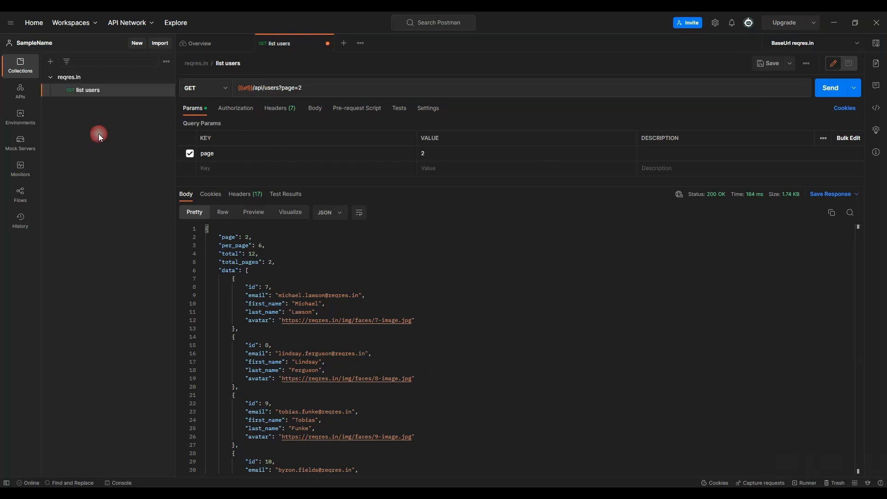
right_click(75, 83)
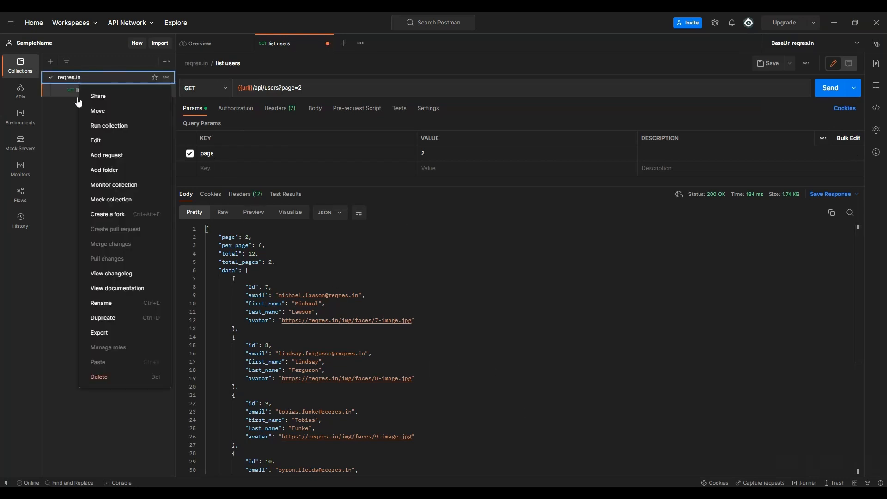
click(113, 156)
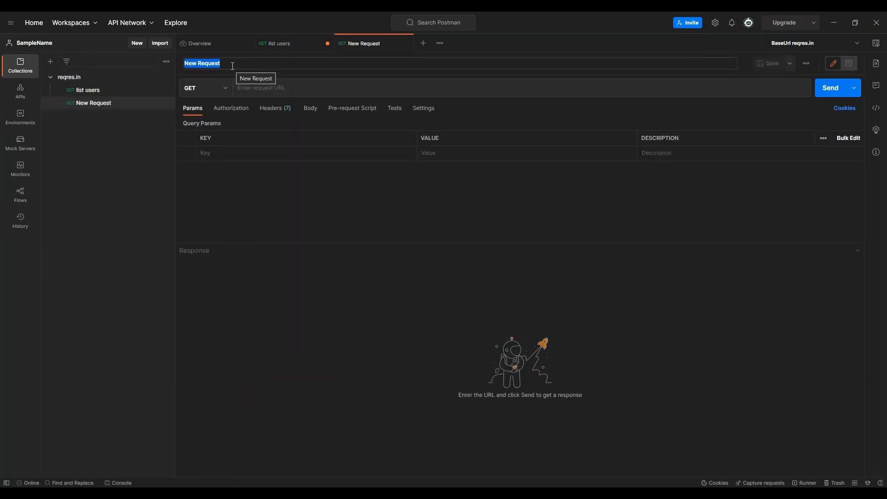
text(single)
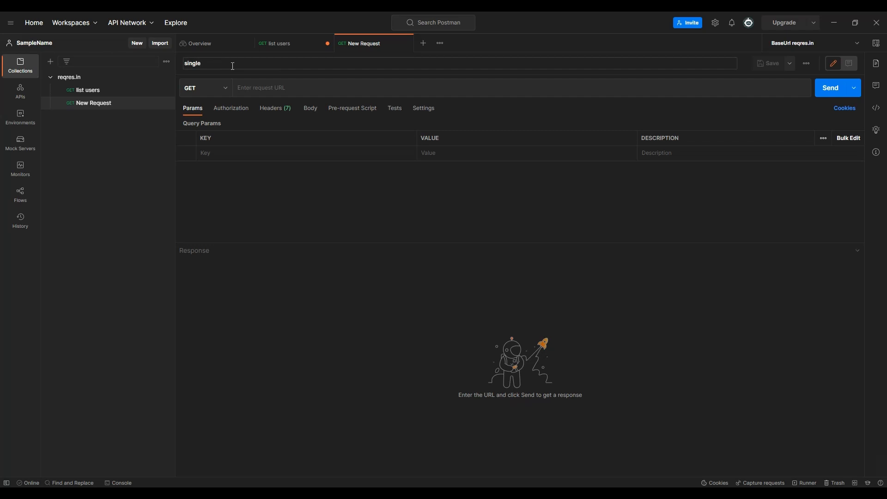
text( user)
Step: Set the single user request's URL to {{url}}/api/users/2 using the environment variable and the copied path, and highlight the user ID
click(266, 92)
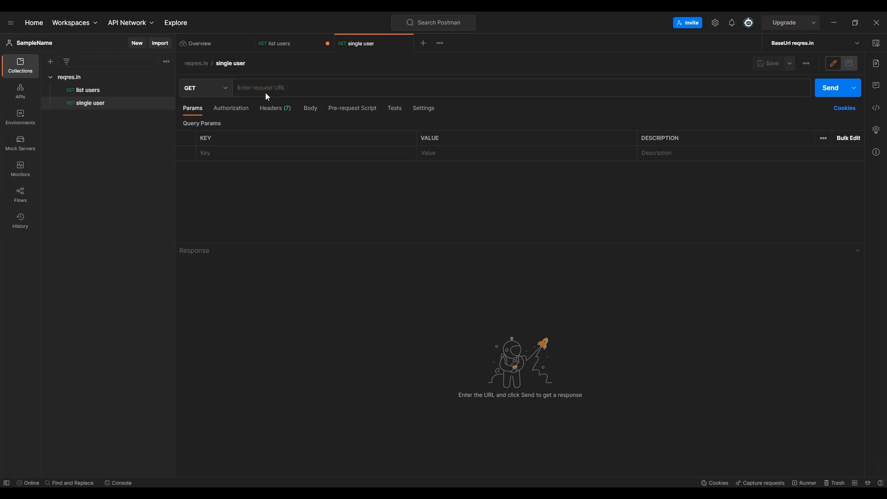
text({)
key(Return)
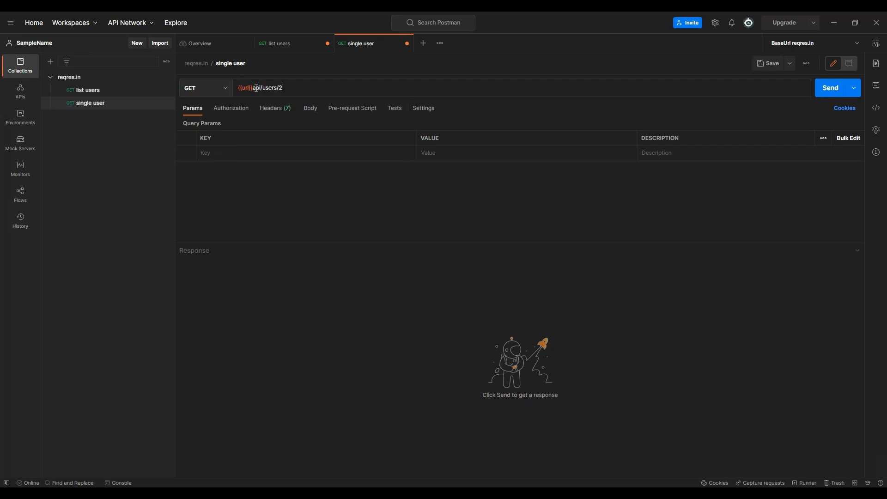
click(259, 87)
text(/)
drag(281, 88, 302, 90)
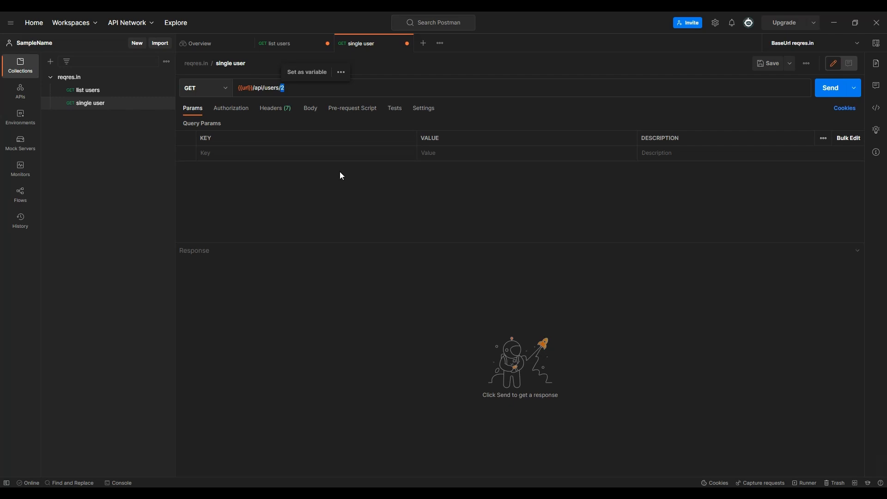
Step: Replace the user ID in the single user URL with the path variable :Id, set its value to 2, and send the request
text(:Id)
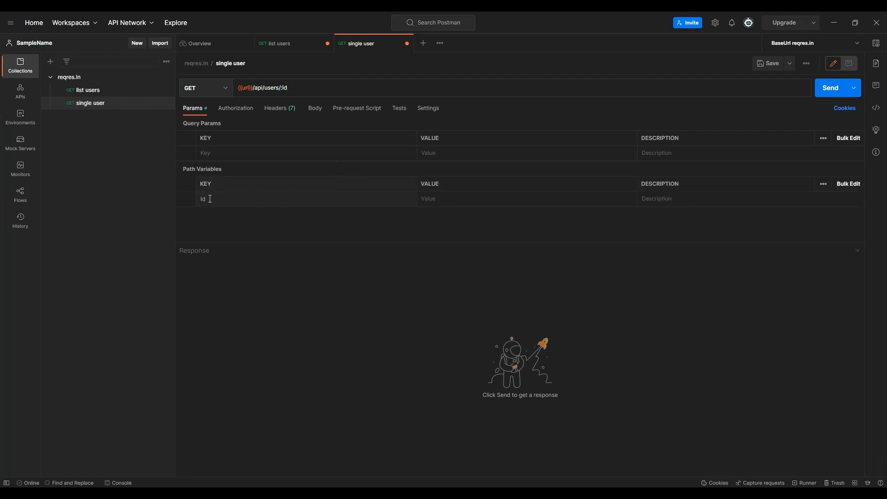
click(444, 202)
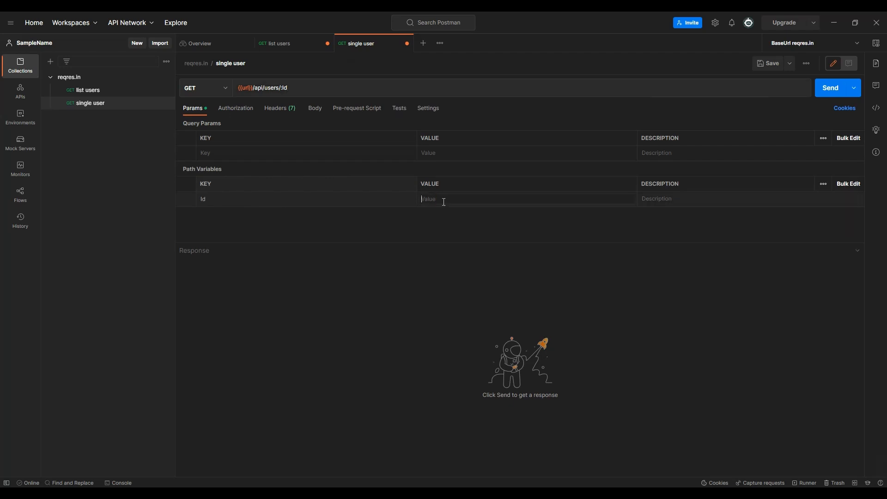
text(2)
click(826, 97)
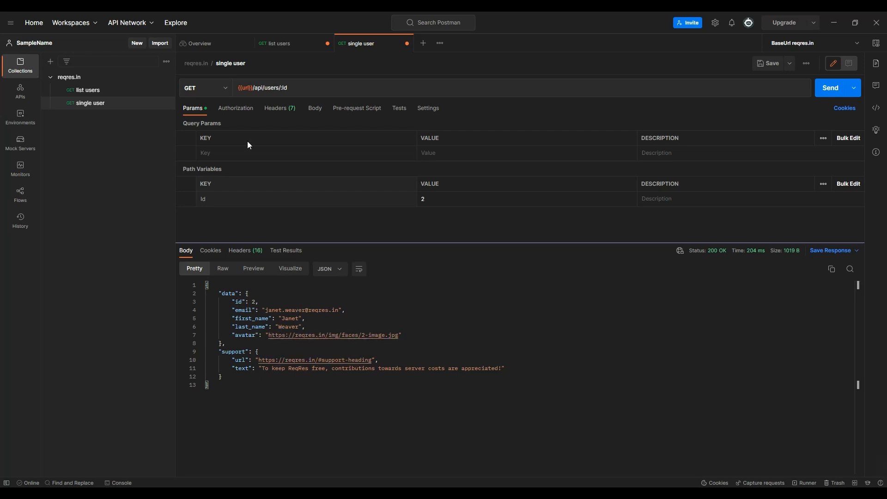
Step: Save and close the single user and list users requests
click(768, 63)
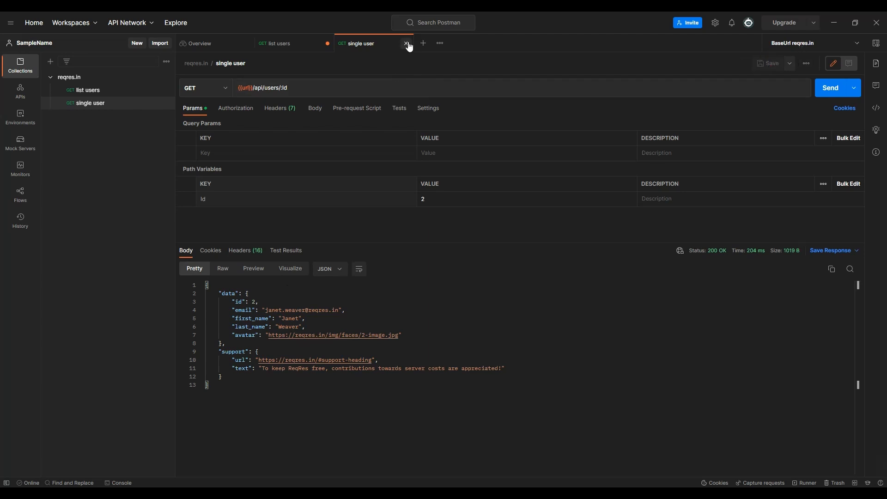
click(407, 43)
click(759, 60)
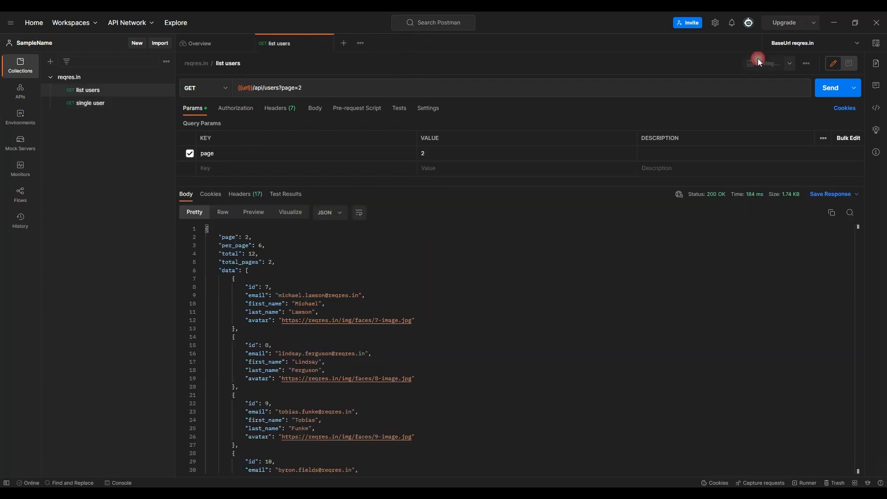
click(326, 43)
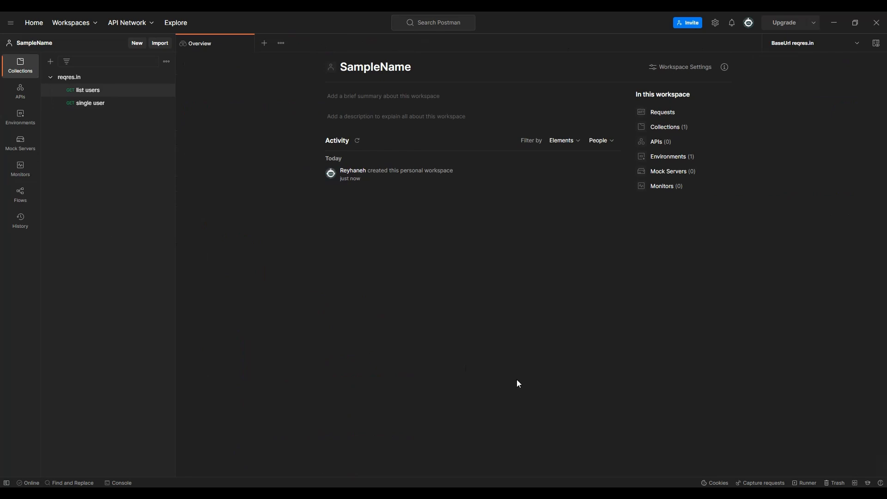
Step: Switch to the browser, return to the Reqres home page and display the POST CREATE endpoint example
key(alt+Tab)
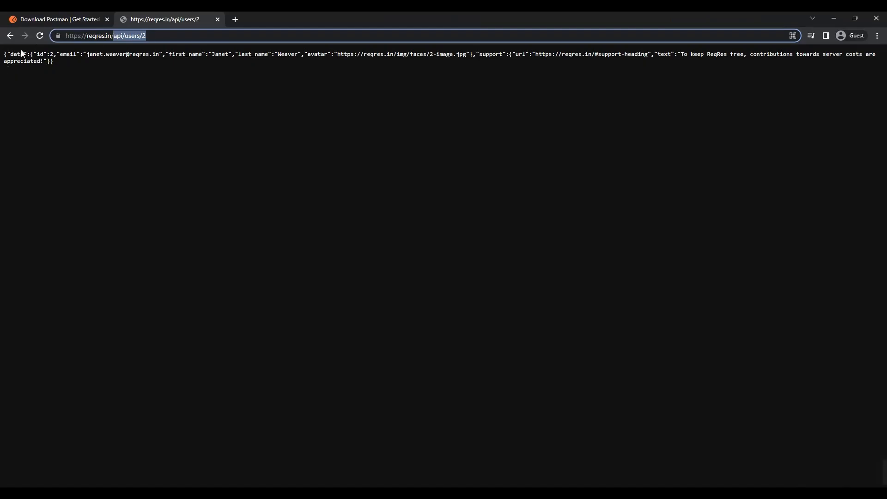
click(10, 37)
scroll(346, 268, down, 3)
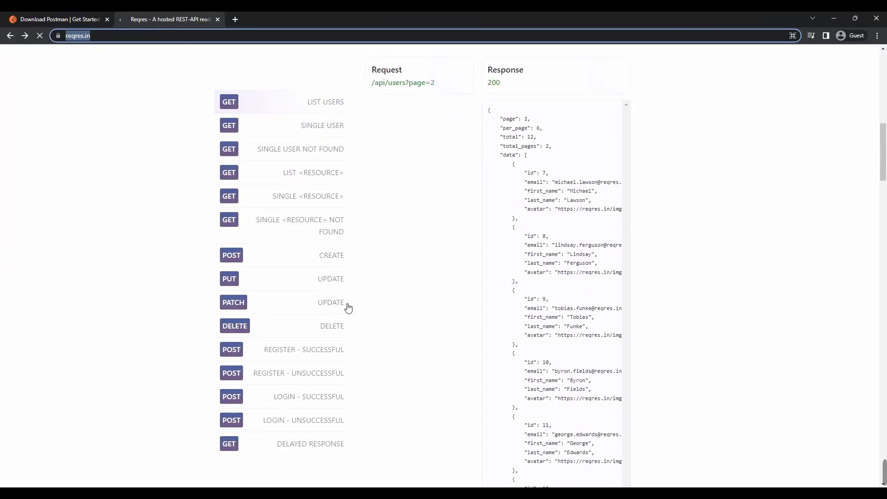
scroll(370, 286, up, 3)
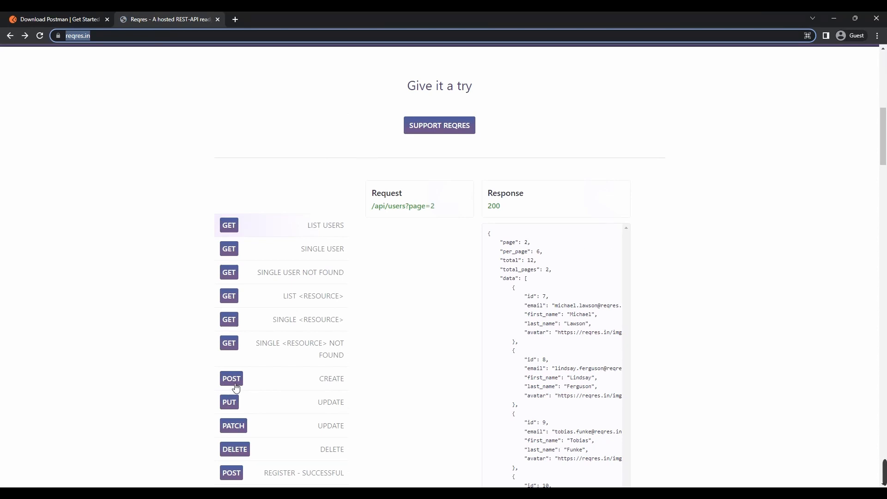
click(330, 382)
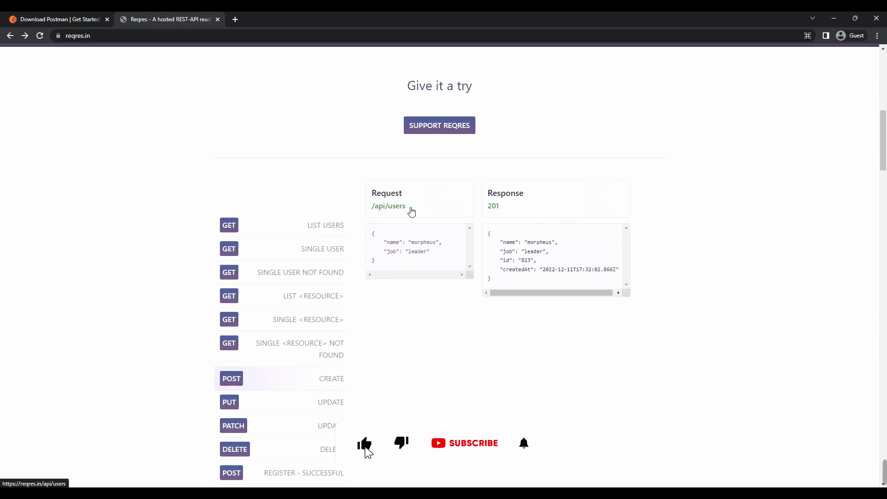
Step: Switch back to Postman and add a request named create user to the reqres.in collection
click(834, 18)
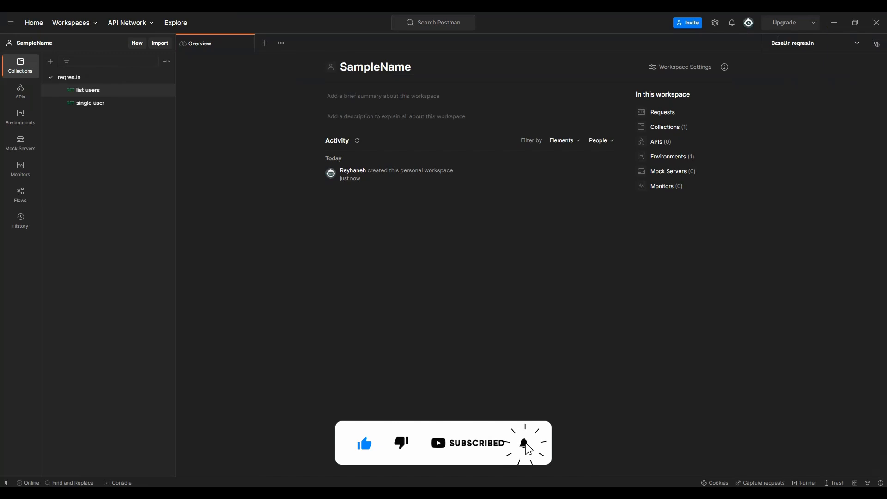
right_click(72, 80)
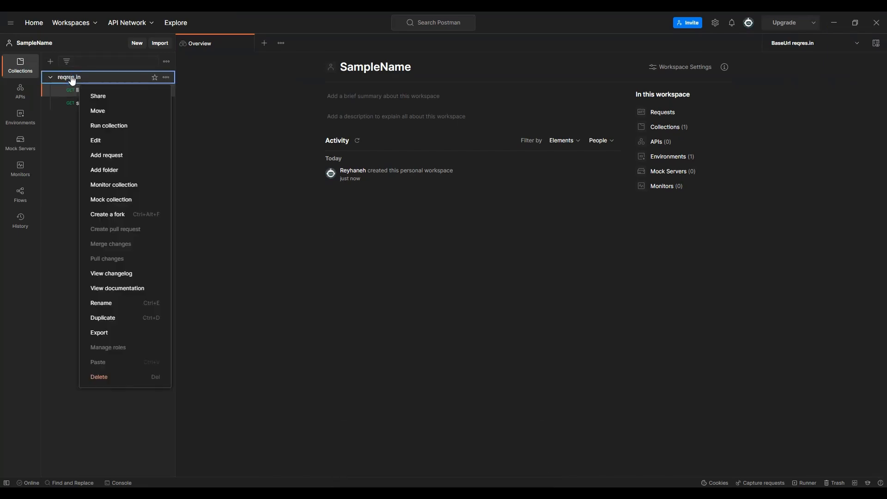
click(106, 155)
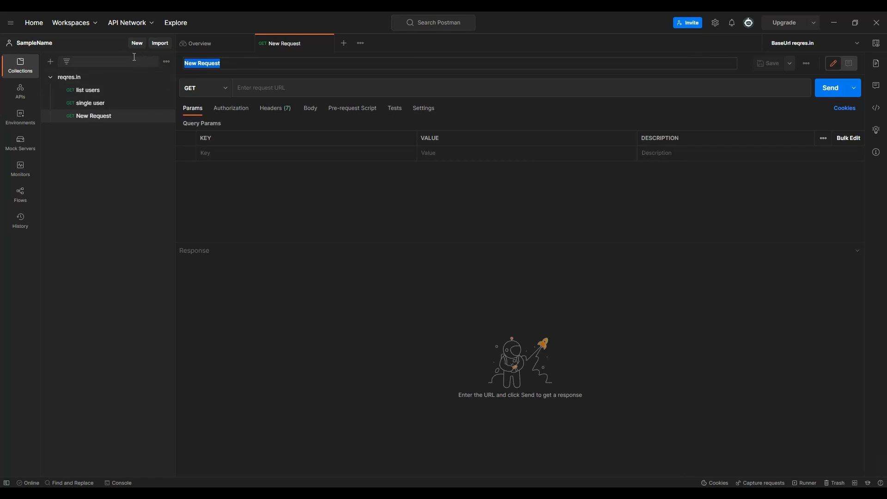
text(create user)
Step: Set the create user request's URL to {{url}}/api/users using the environment variable
click(284, 87)
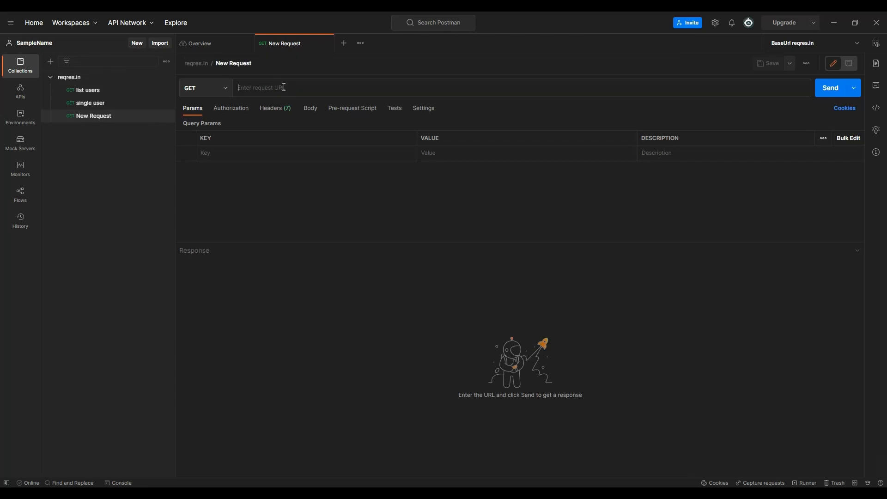
text({{)
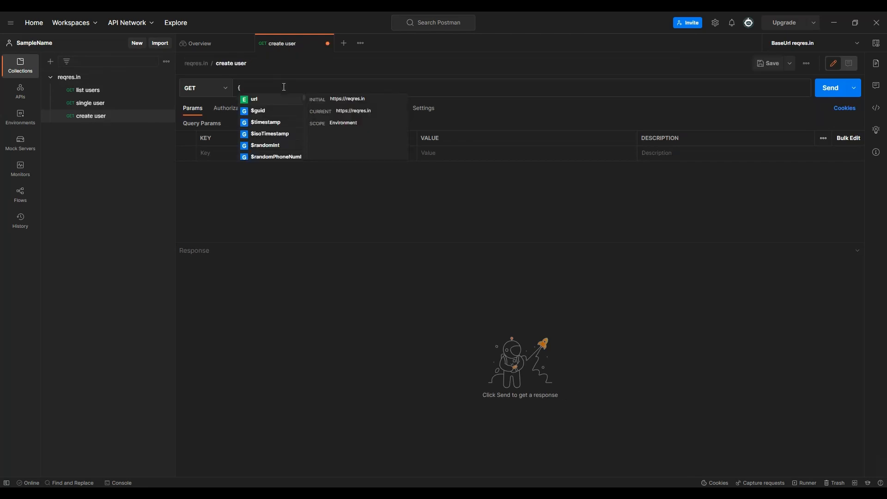
click(271, 99)
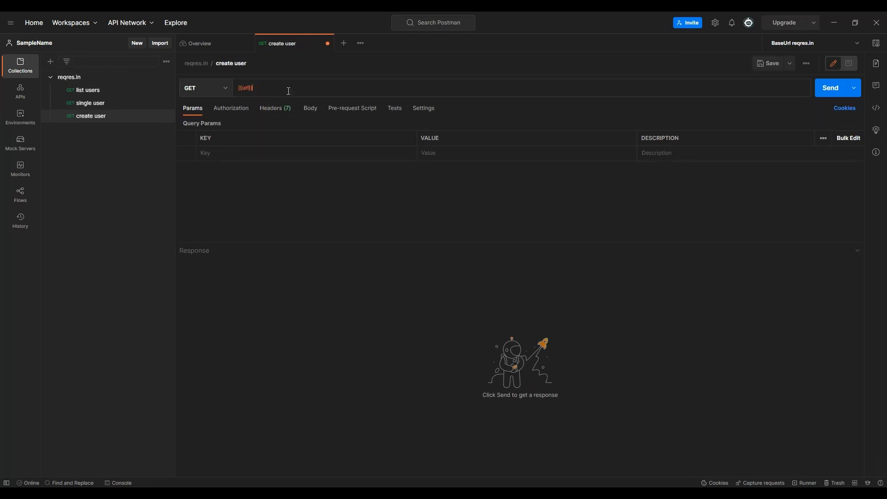
text(/)
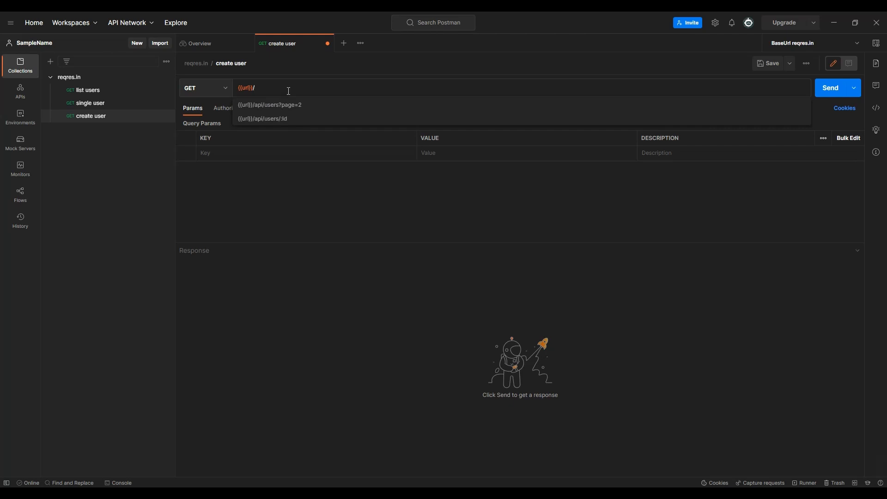
text(api/users)
click(336, 196)
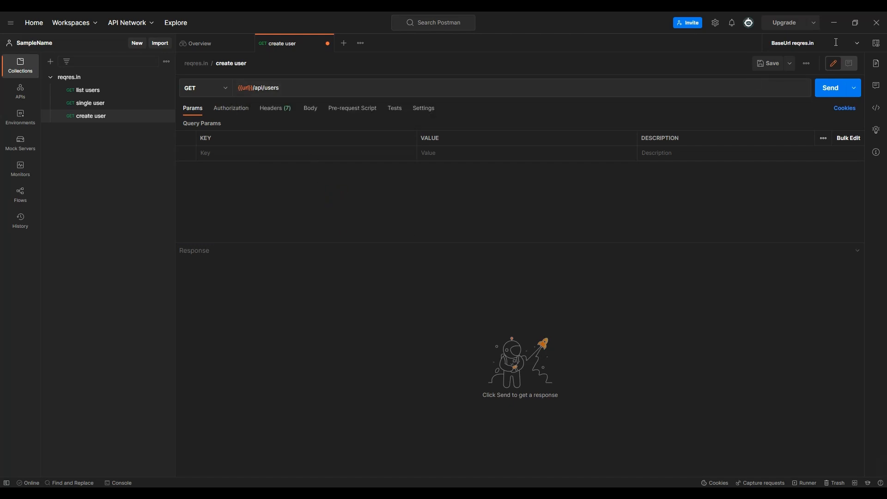
Step: Open the create user request's body settings, copy the sample JSON request of the CREATE endpoint from the Reqres site, and return to Postman
key(alt+Tab)
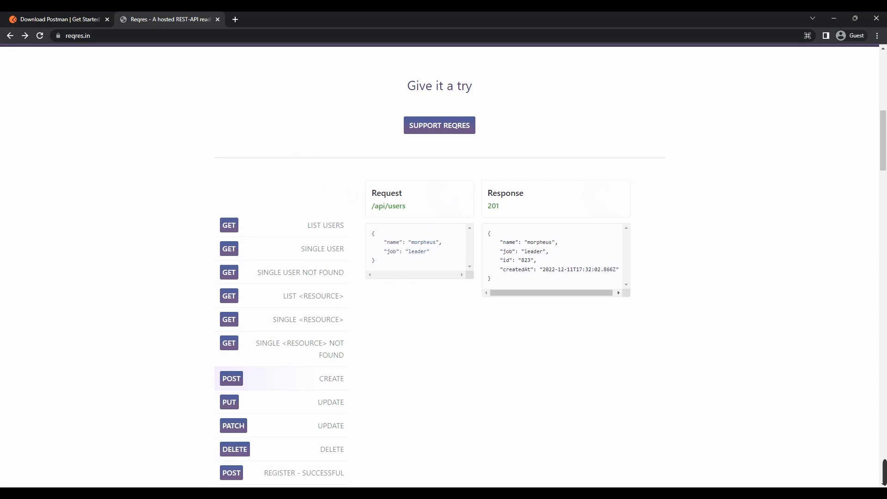
click(606, 495)
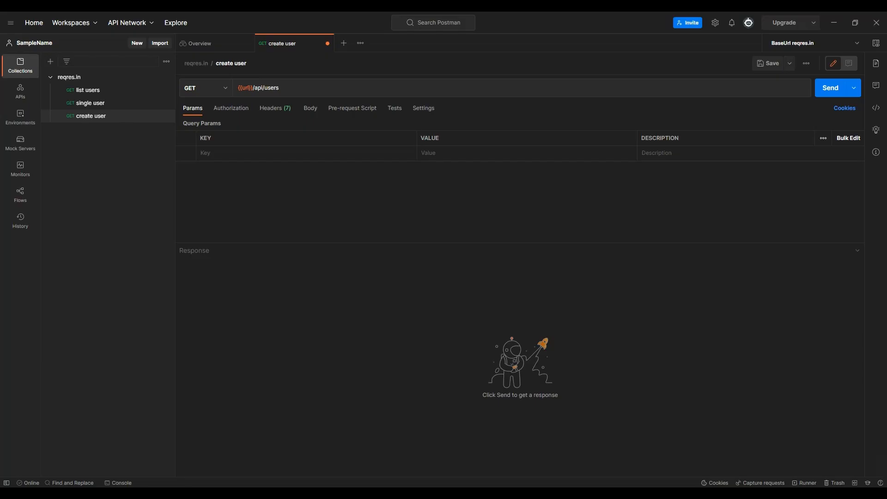
click(310, 109)
key(alt+Tab)
drag(378, 264, 373, 231)
key(ctrl+c)
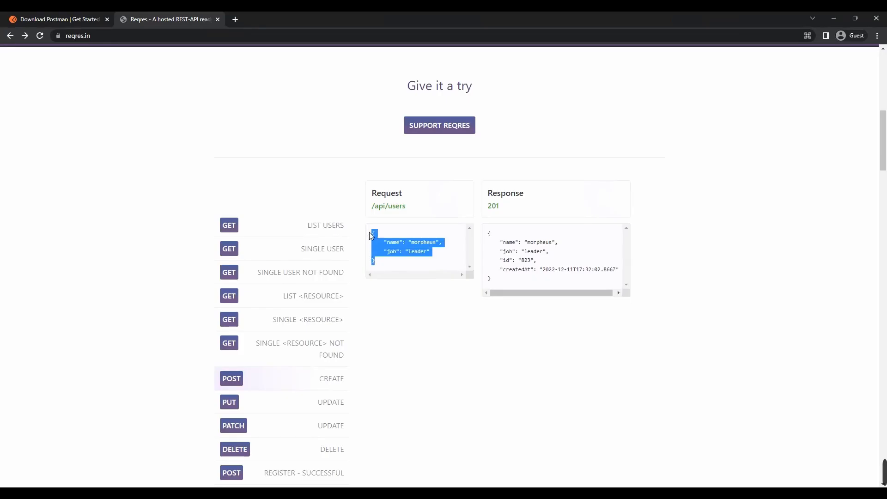
click(420, 336)
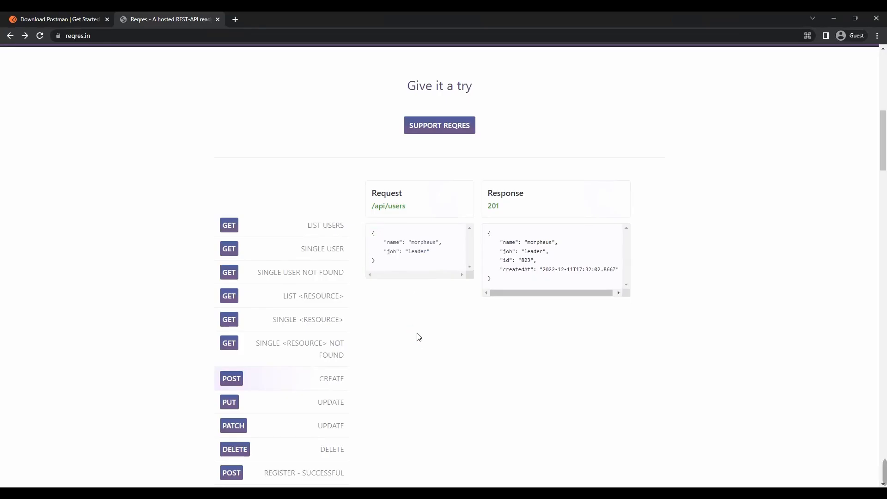
key(alt+Tab)
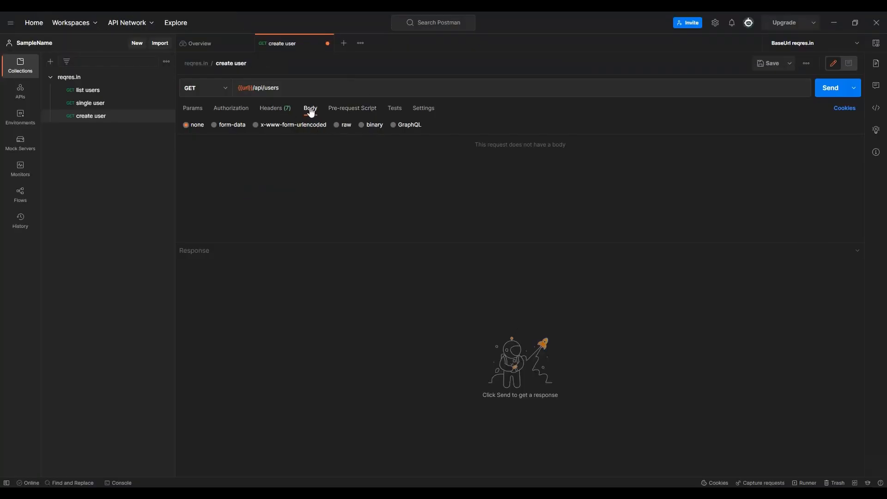
Step: Set the create user request's body to raw JSON, paste the copied name and job fields, and send the request
click(338, 124)
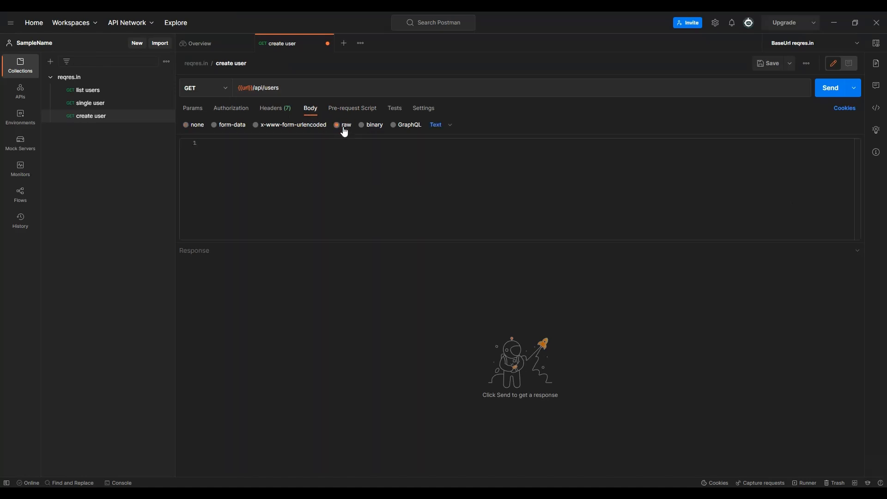
click(448, 125)
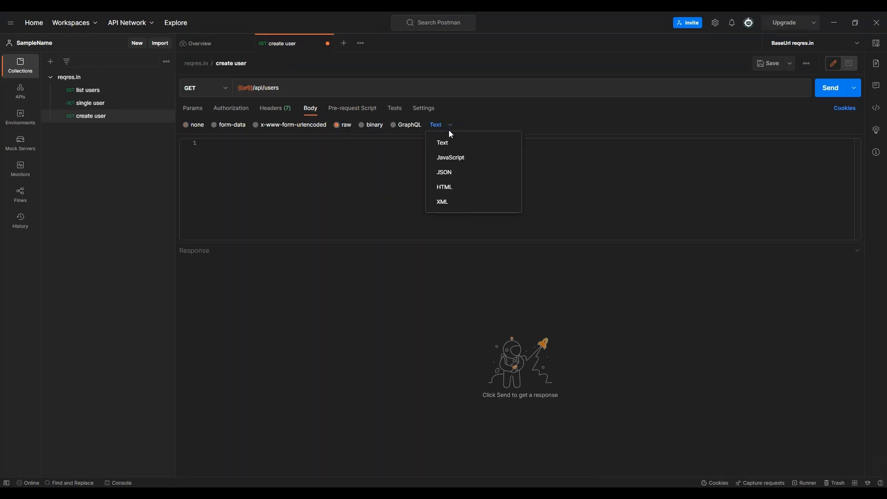
click(475, 179)
click(436, 168)
key(ctrl+v)
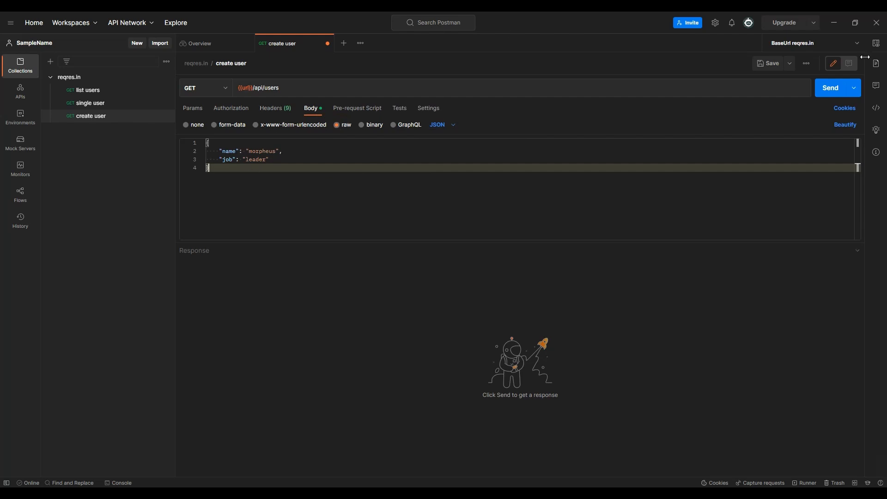
click(829, 89)
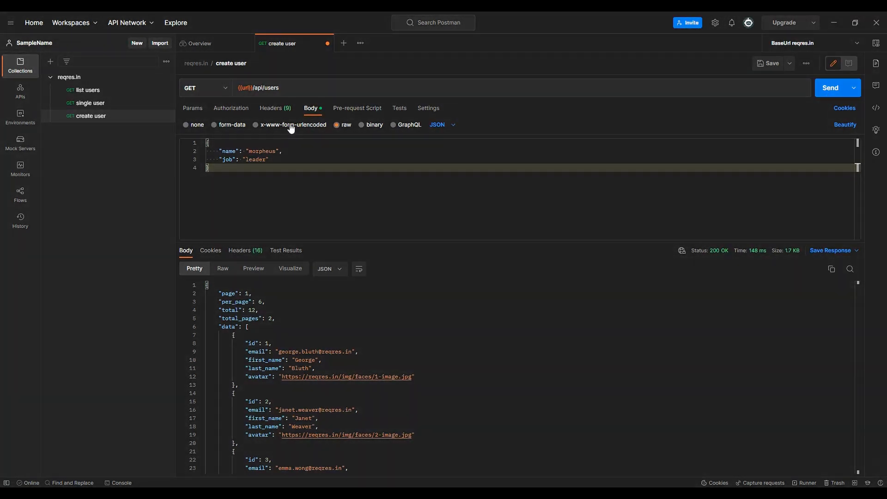
Step: Change the create user request's method to POST, send it again and save it
click(192, 87)
click(203, 125)
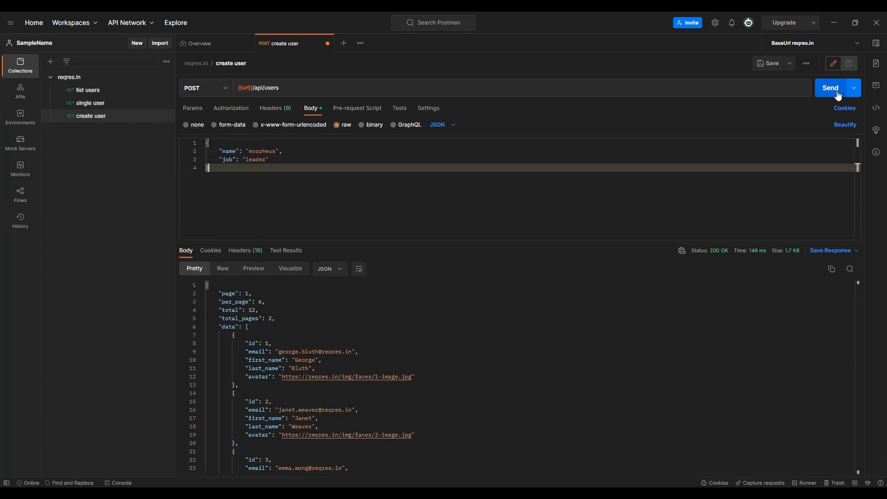
click(824, 87)
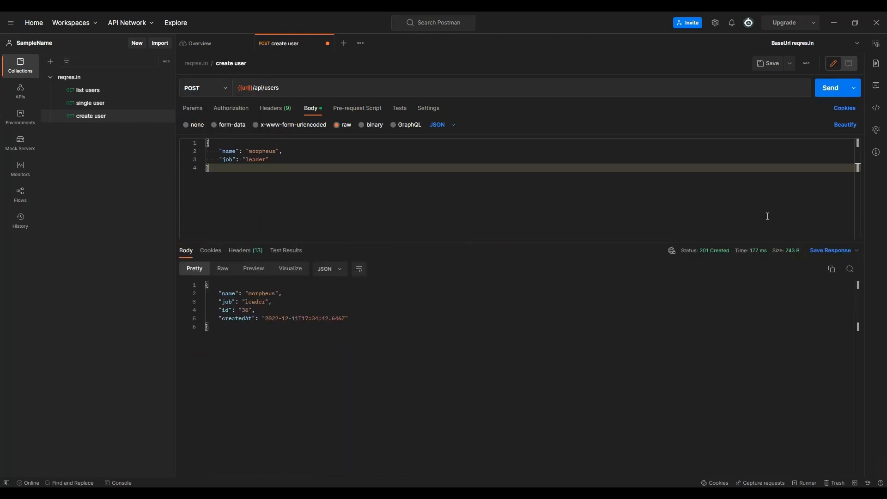
mouse_move(710, 257)
click(769, 63)
Step: Switch to the browser and examine the DELETE endpoint example for /api/users/2 on the Reqres site
key(alt+Tab)
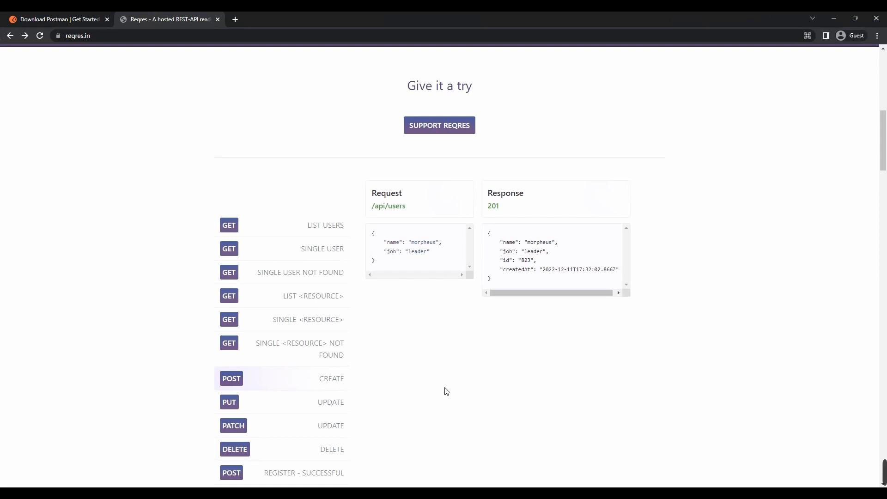
scroll(445, 391, down, 3)
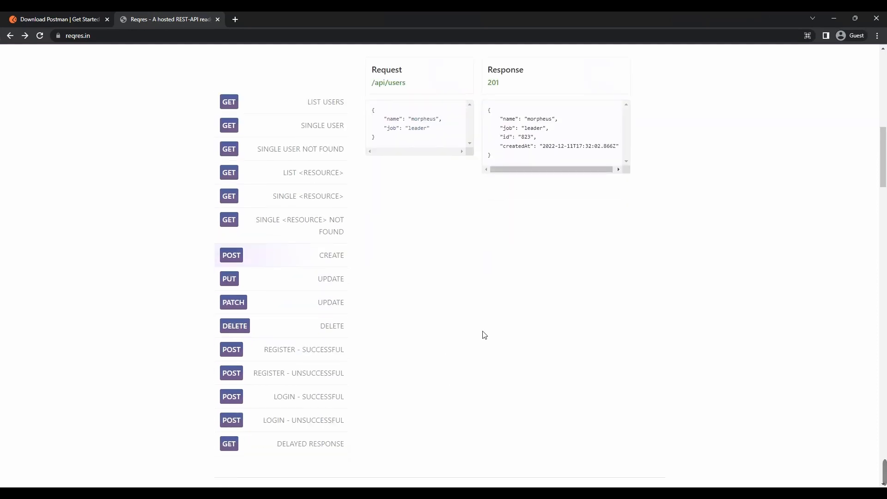
click(324, 327)
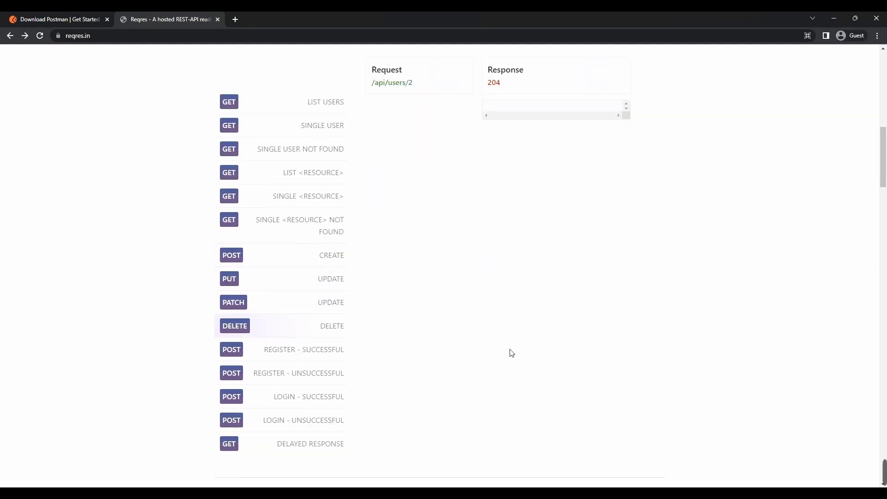
scroll(504, 355, up, 6)
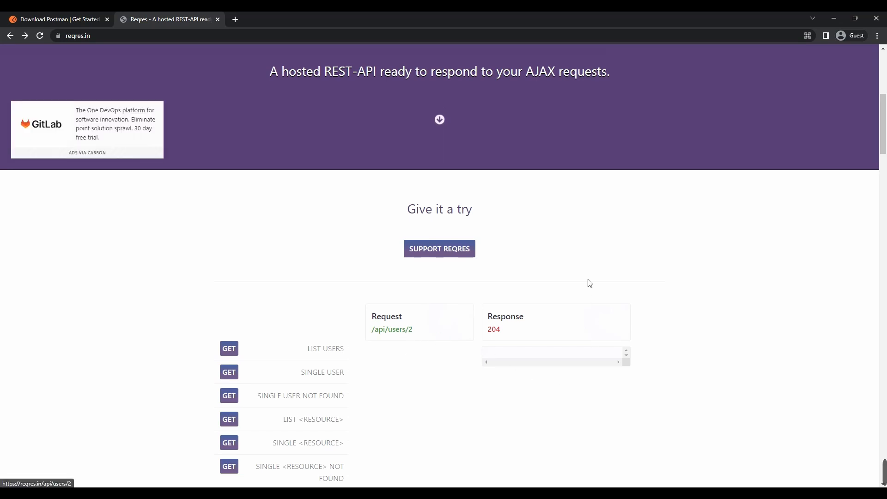
scroll(407, 318, down, 2)
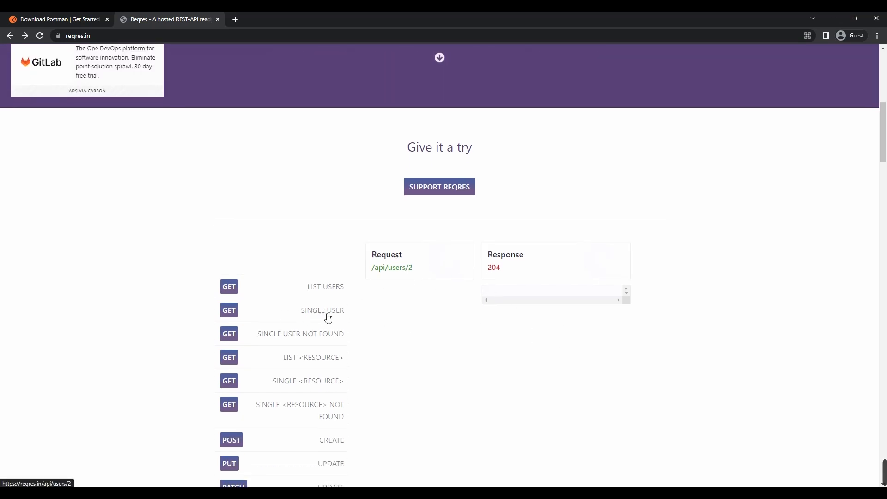
scroll(363, 309, down, 3)
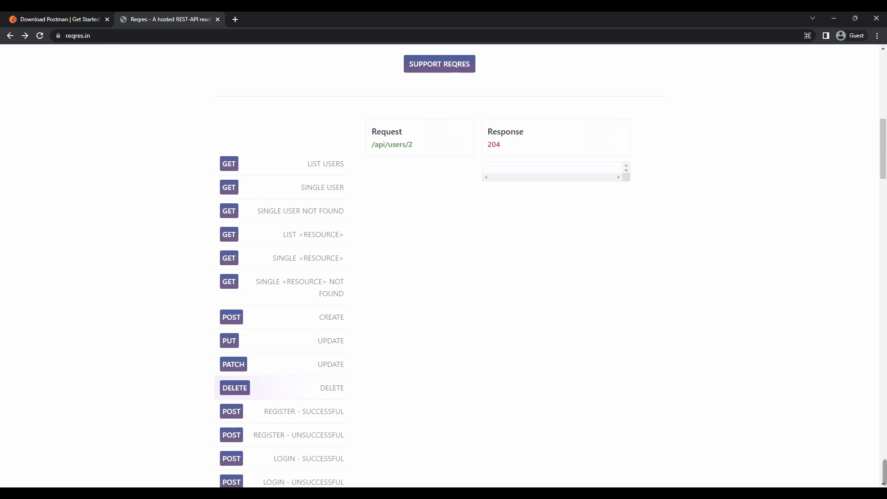
Step: Return to Postman, add a new request to the reqres.in collection and set its method to DELETE
key(alt+Tab)
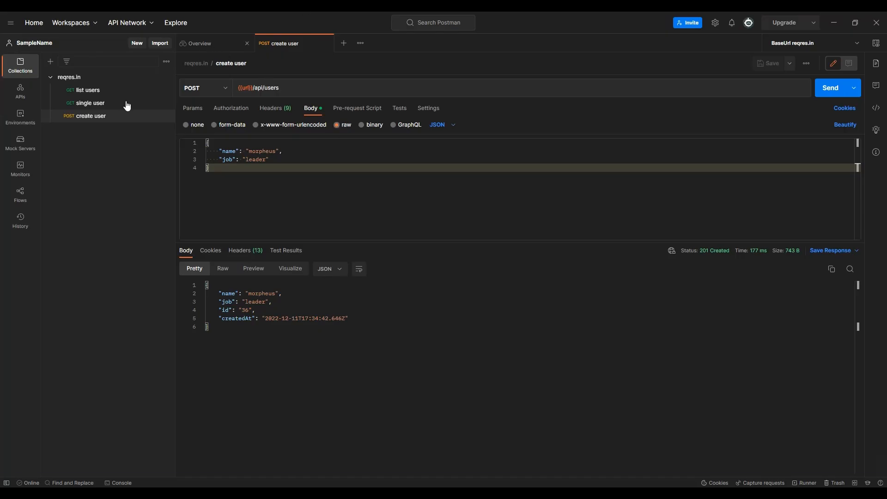
click(69, 78)
right_click(69, 83)
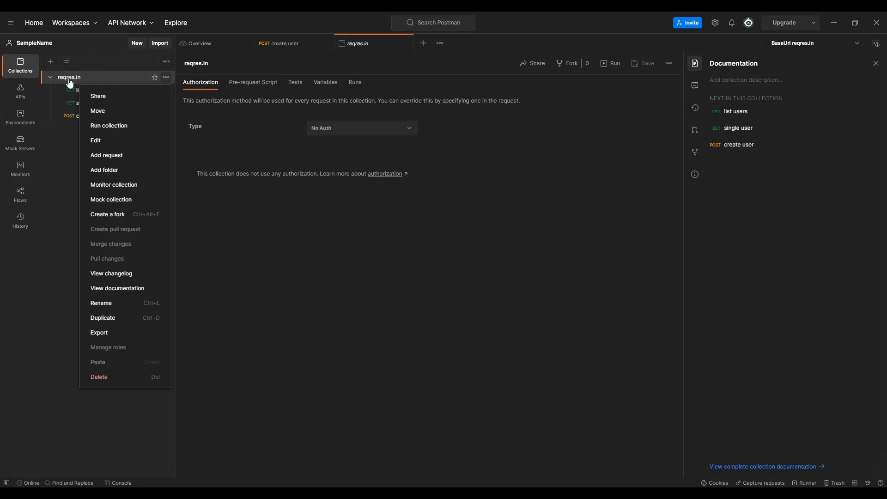
click(110, 155)
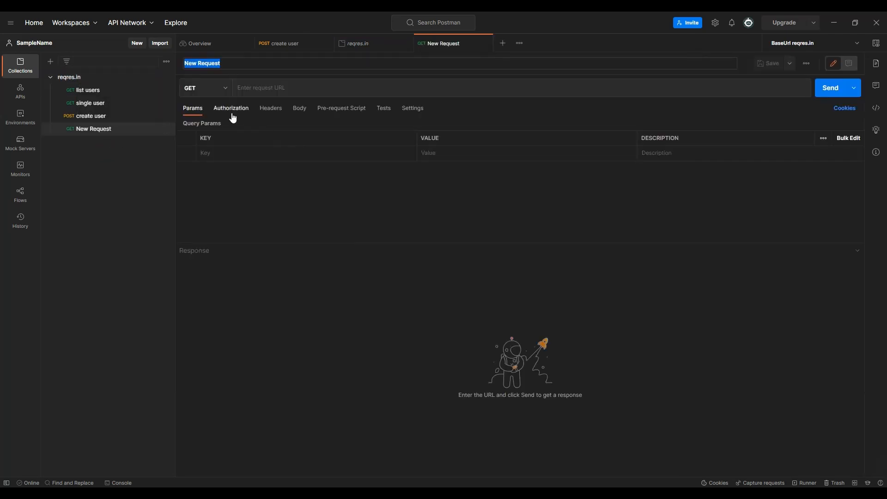
click(221, 88)
click(211, 171)
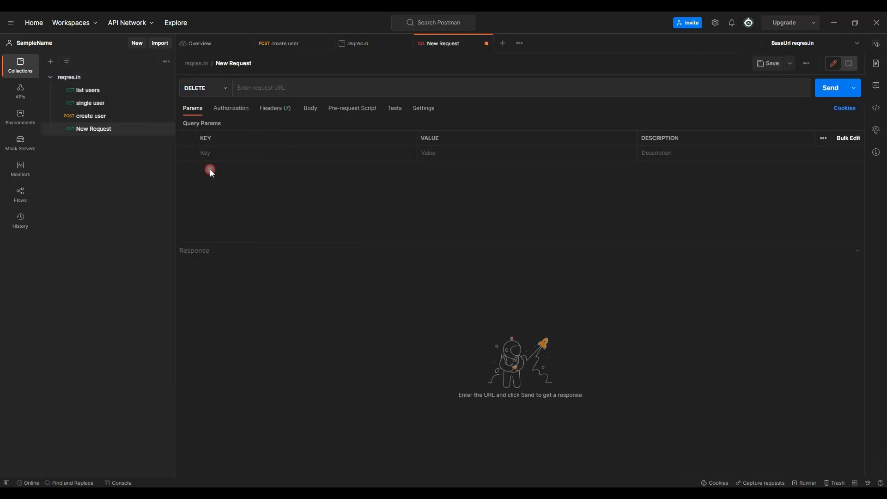
Step: Set the DELETE request's URL to {{url}}/api/users/:Id, using the url environment variable and the existing users path suggestion
click(270, 88)
text({{)
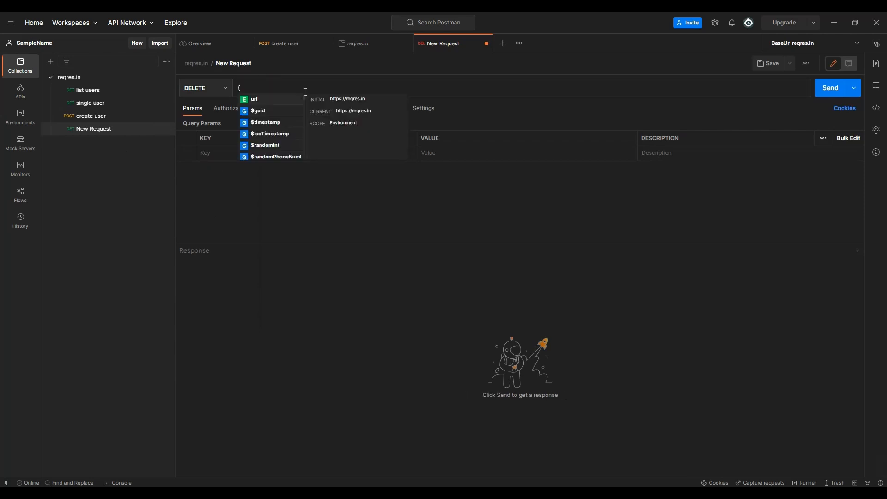
key(Return)
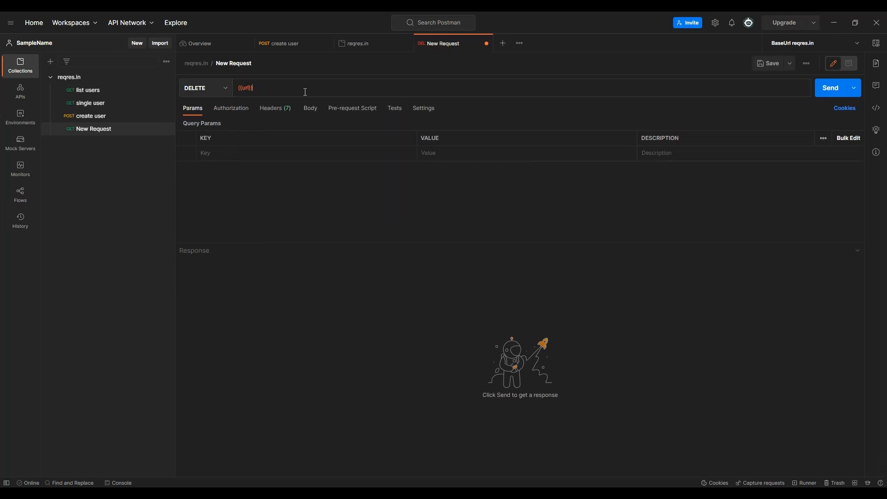
text(/api)
key(Down)
key(Down)
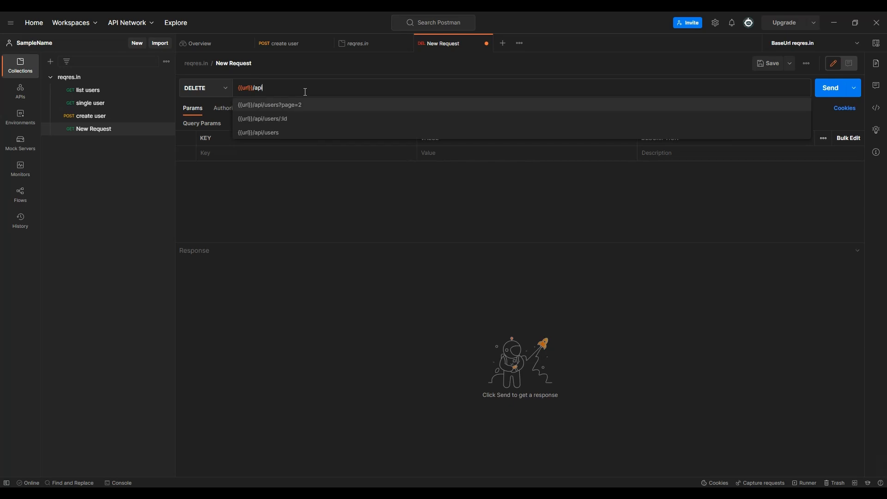
key(Return)
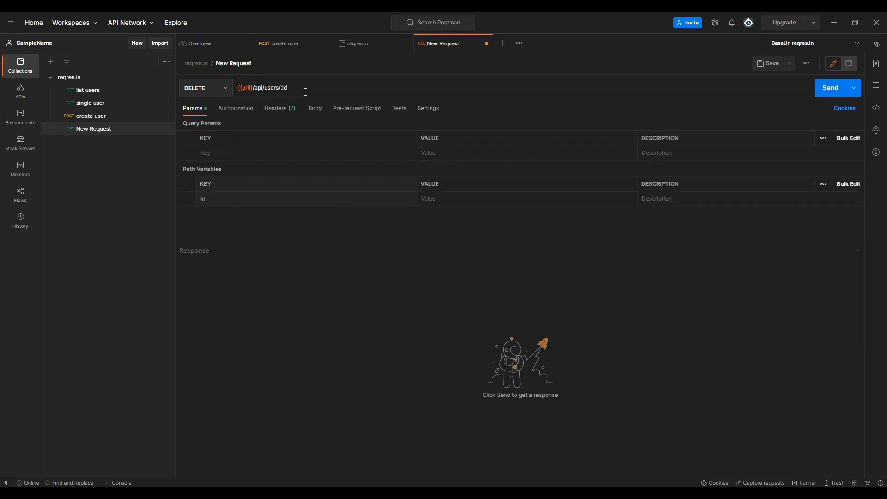
Step: Set the Id path variable to 2, save and send the DELETE request, and compare its status with the Reqres site
click(476, 200)
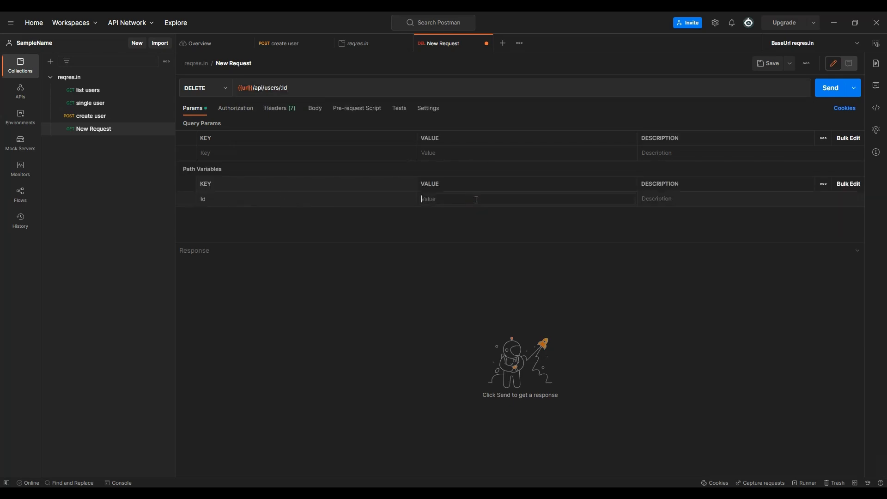
text(2)
click(766, 64)
click(827, 86)
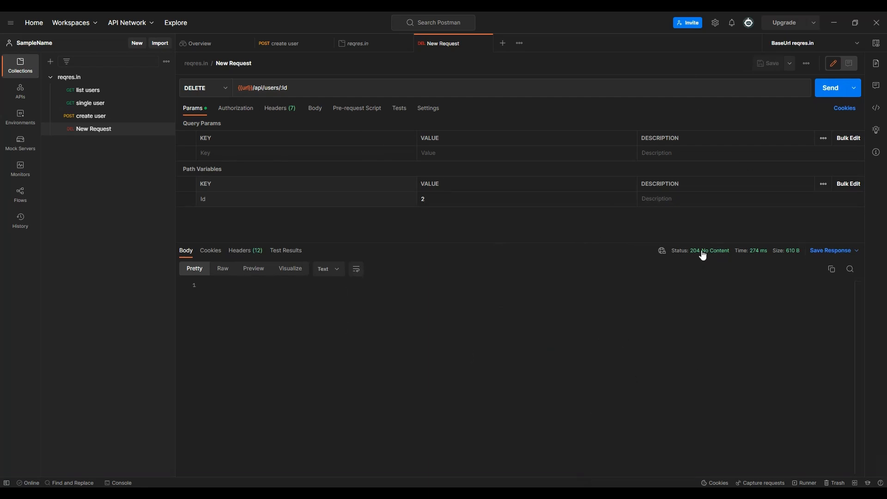
key(alt+Tab)
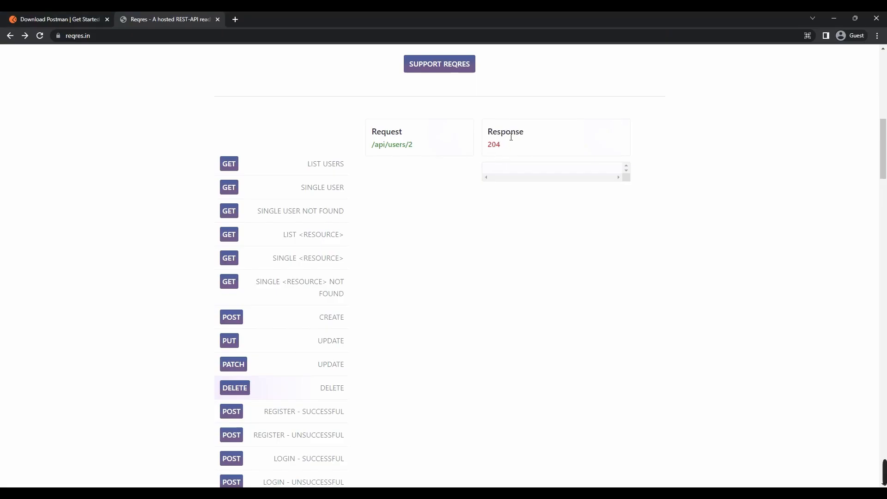
click(835, 18)
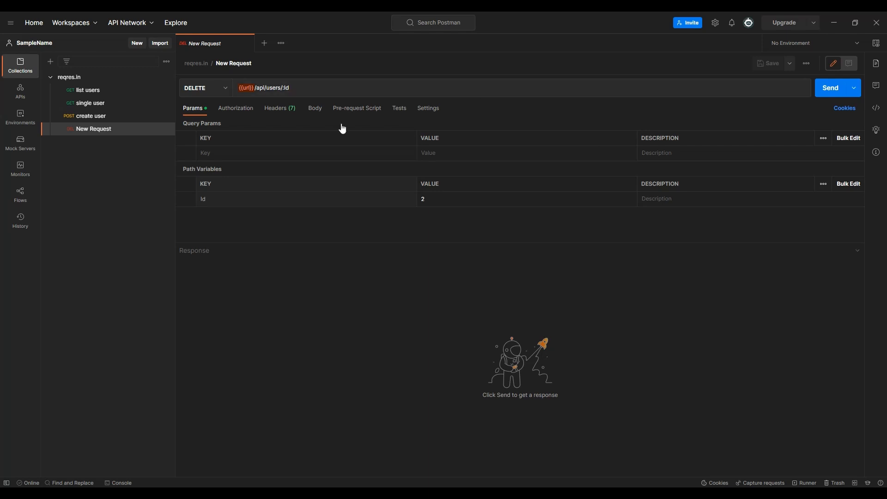
Step: Collapse the reqres.in collection, view The Movie Database home page in the browser, and return to Postman
click(51, 77)
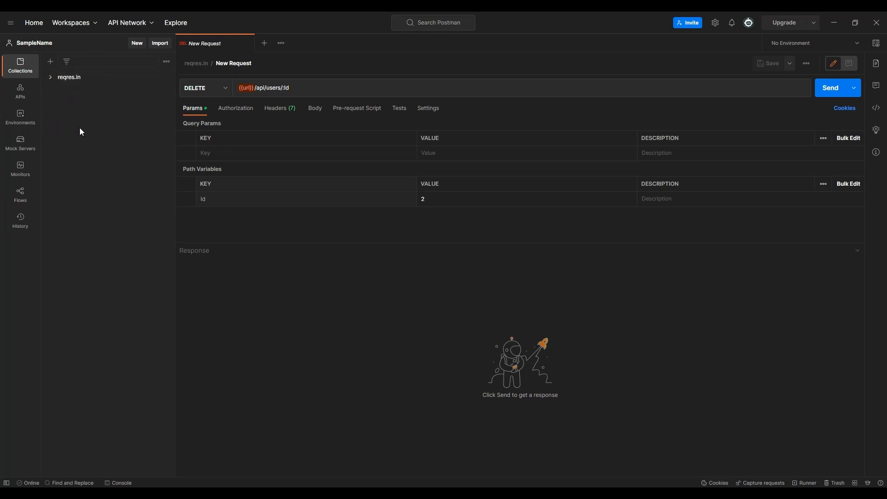
key(alt+Tab)
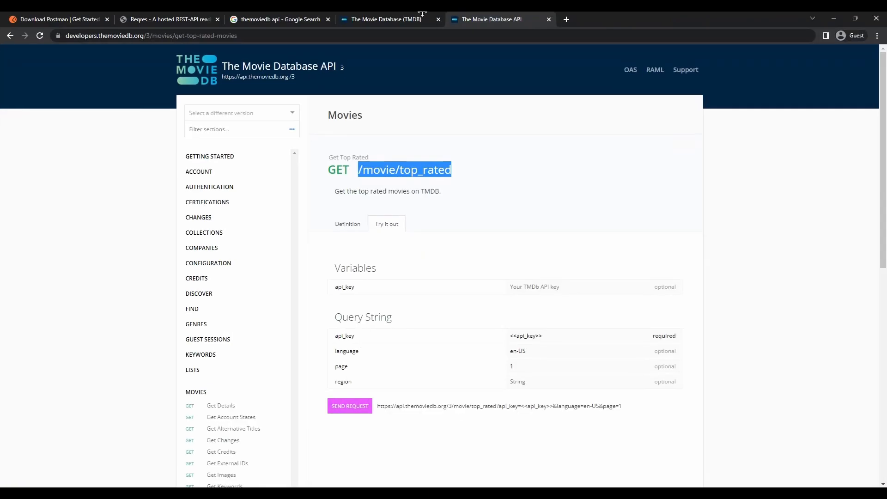
click(400, 19)
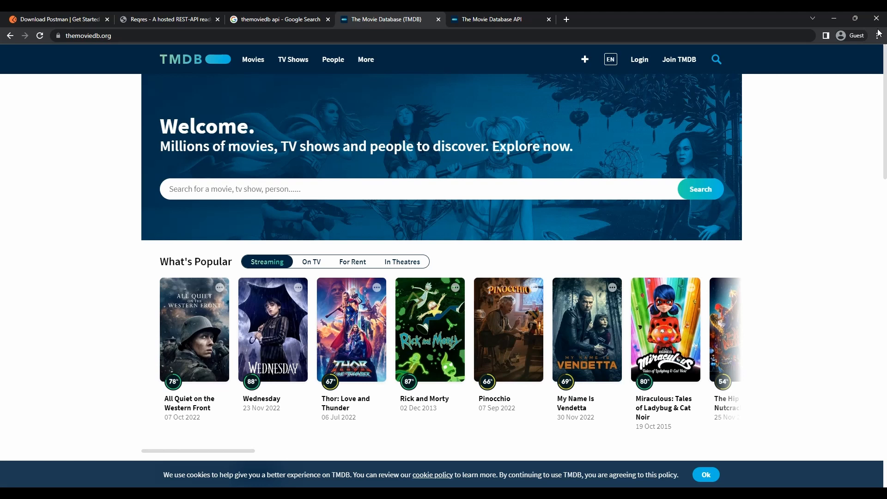
click(835, 18)
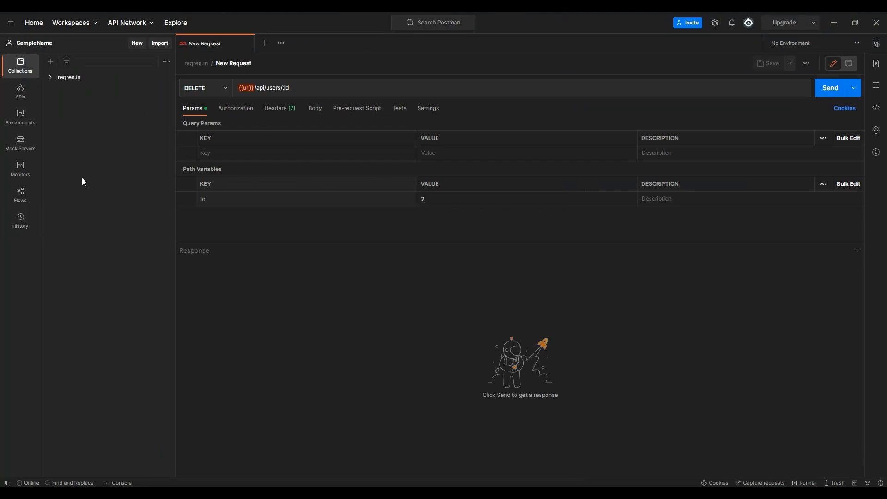
Step: Create a new collection named TheMovieDb Api
click(49, 61)
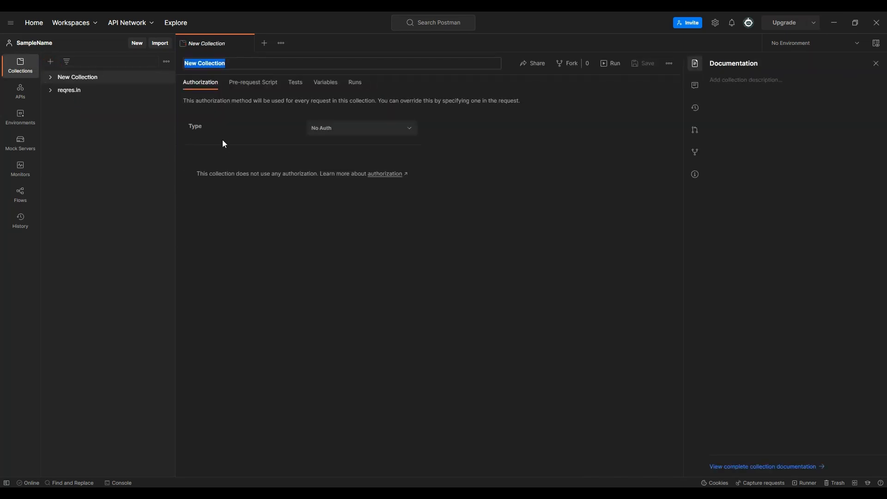
text(TheMovieDb Api)
key(Return)
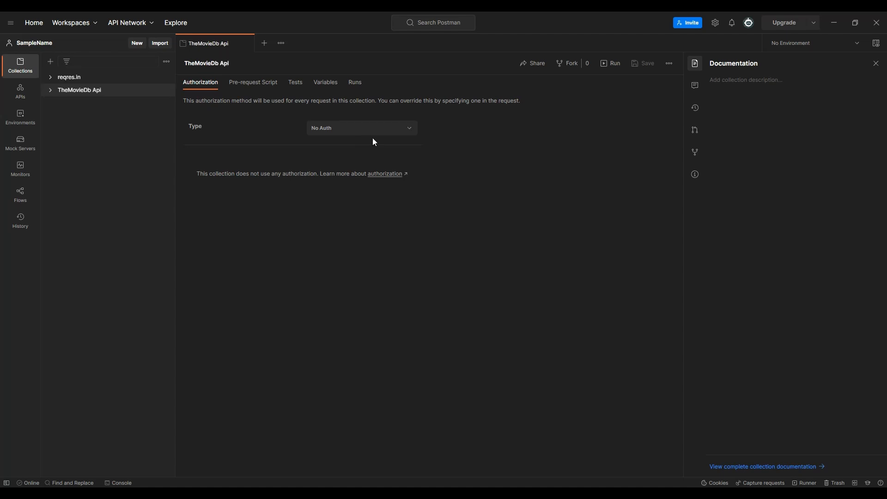
Step: Set the TheMovieDb Api collection's authorization type to API Key and enter api_key as the key name
click(408, 134)
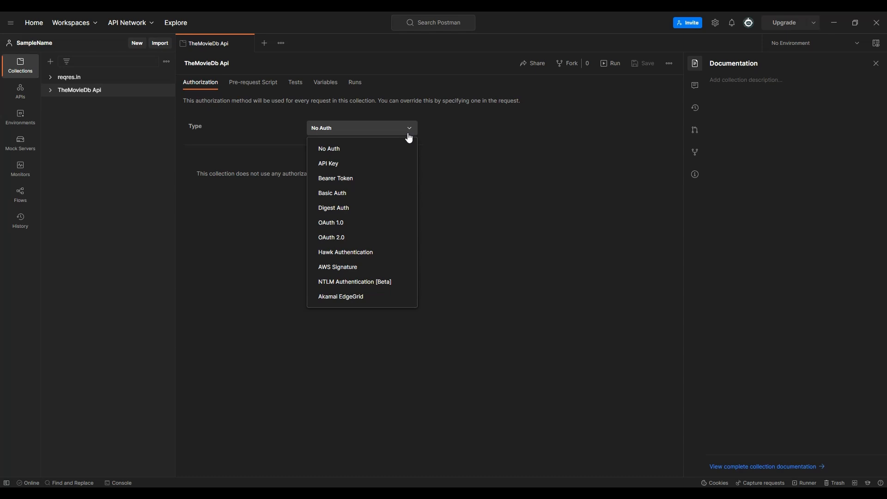
click(338, 166)
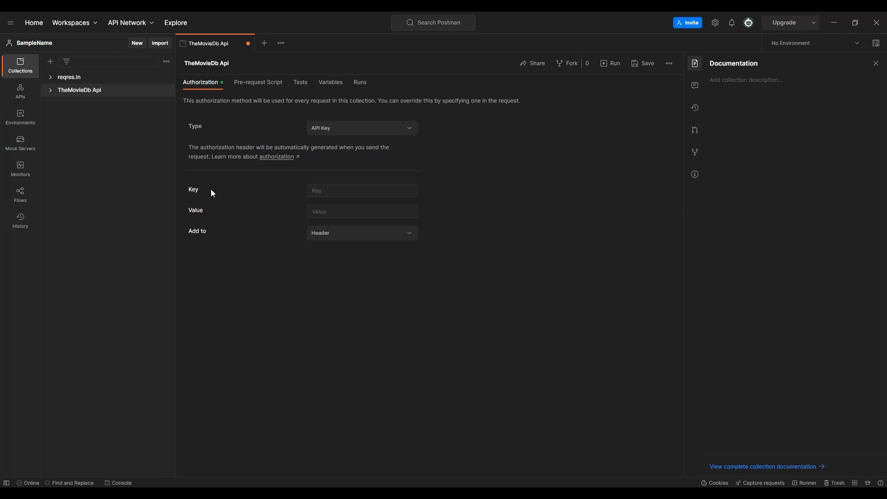
click(374, 197)
text(api_key)
click(325, 211)
click(399, 237)
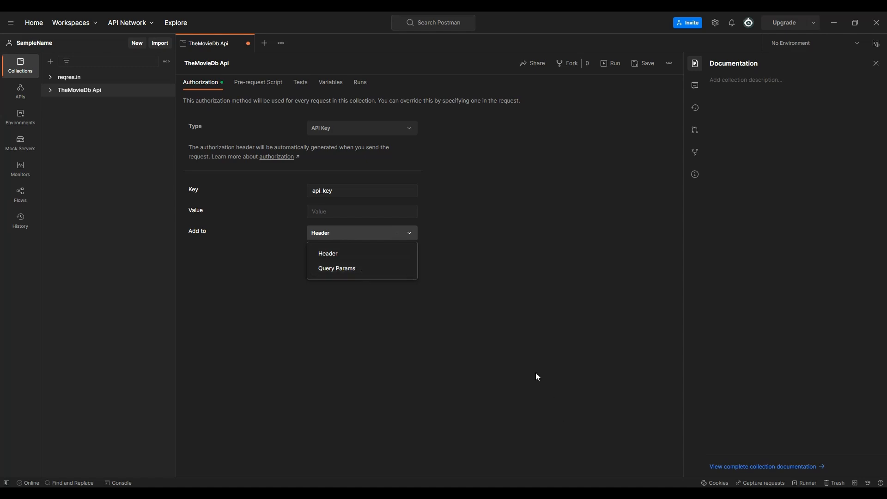
click(488, 245)
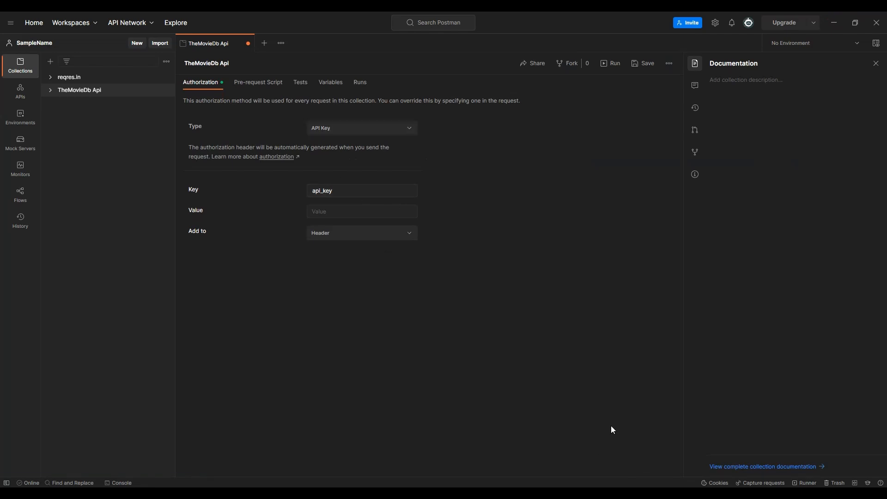
Step: Switch to the browser, examine how the Get Top Rated example URL passes api_key in The Movie Database API docs, and return to Postman
click(639, 495)
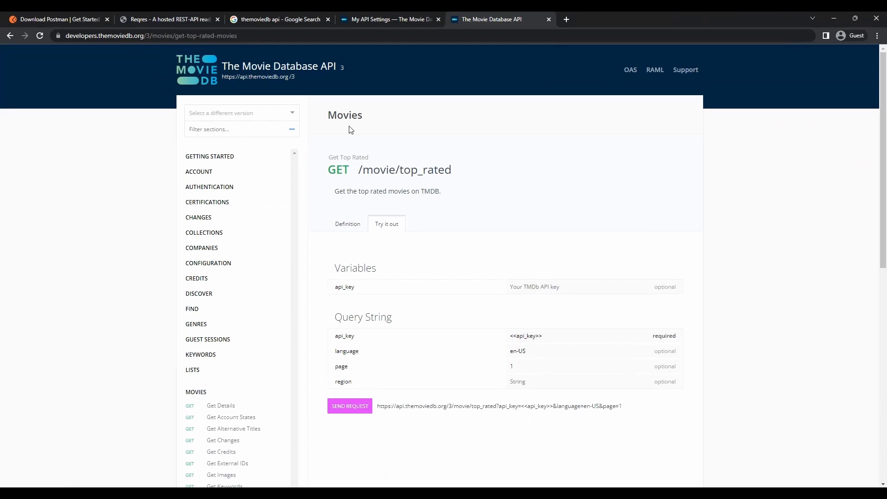
scroll(497, 329, down, 2)
scroll(367, 254, up, 2)
drag(497, 405, 522, 405)
click(505, 411)
drag(499, 406, 497, 406)
click(834, 20)
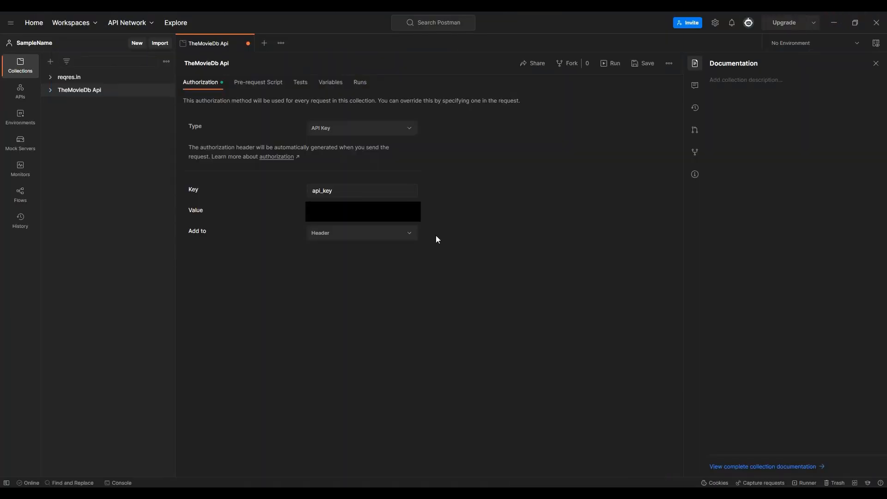
Step: Set the collection's API key to be added to Query Params and paste the API key as its value
click(360, 233)
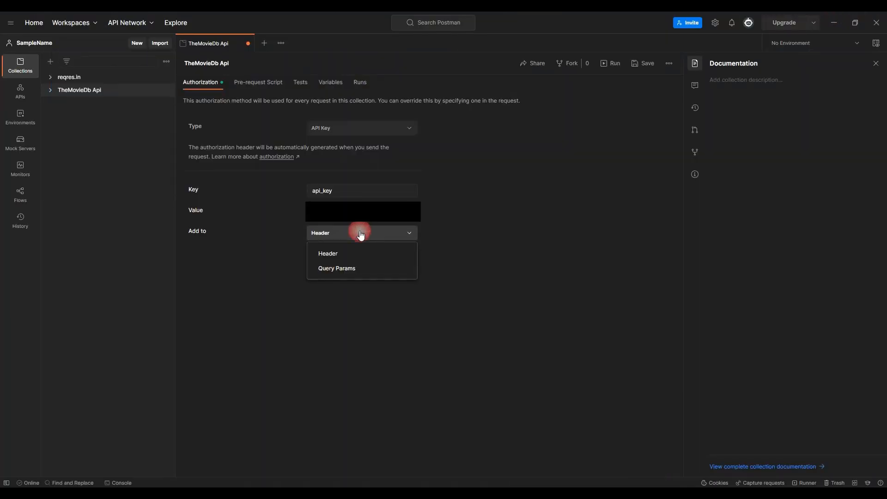
click(342, 274)
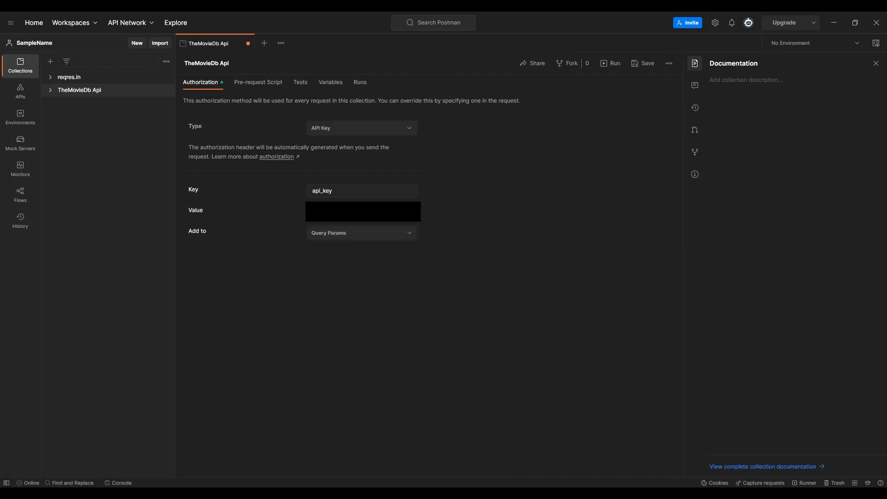
key(ctrl+v)
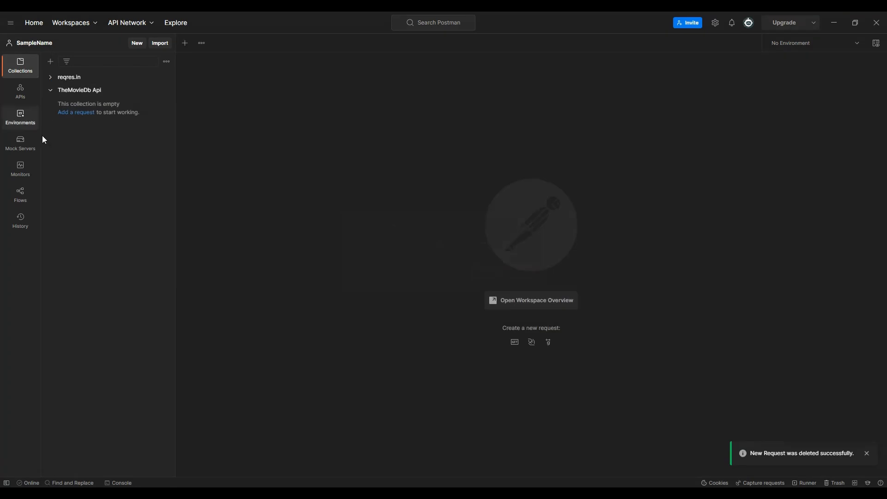
Step: Add a request named "top rated" to the TheMovieDb Api collection
click(83, 115)
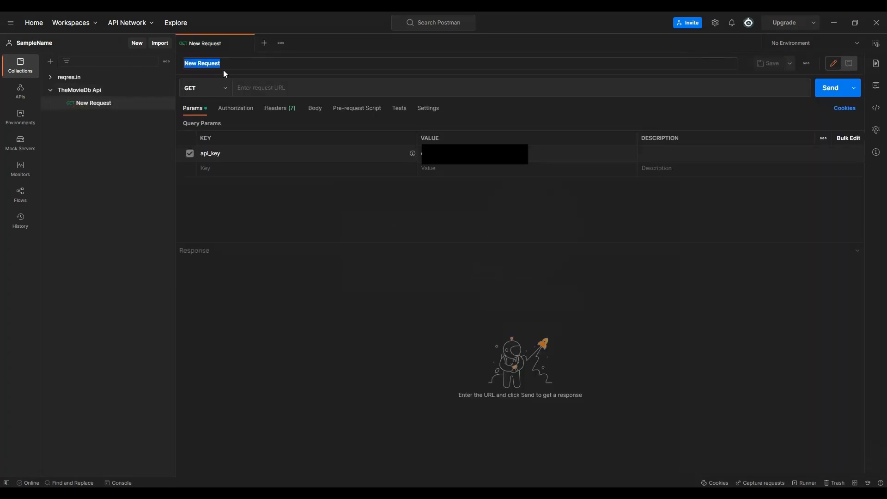
key(BackSpace)
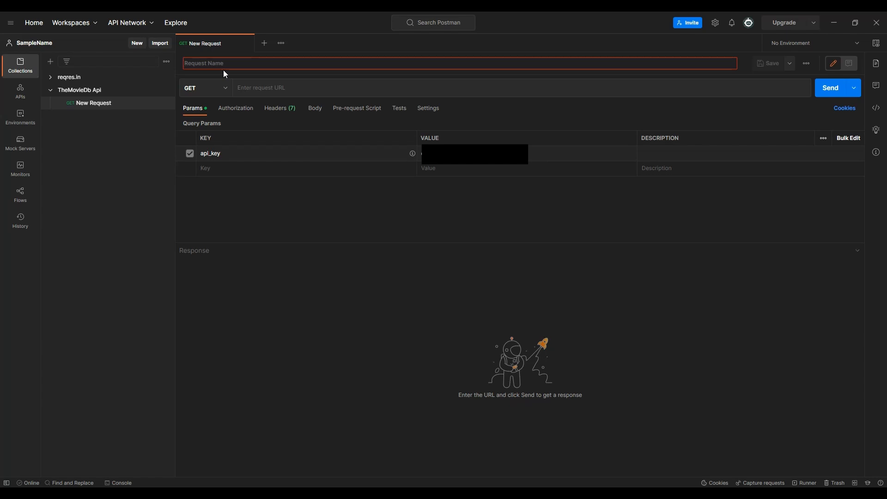
text(top )
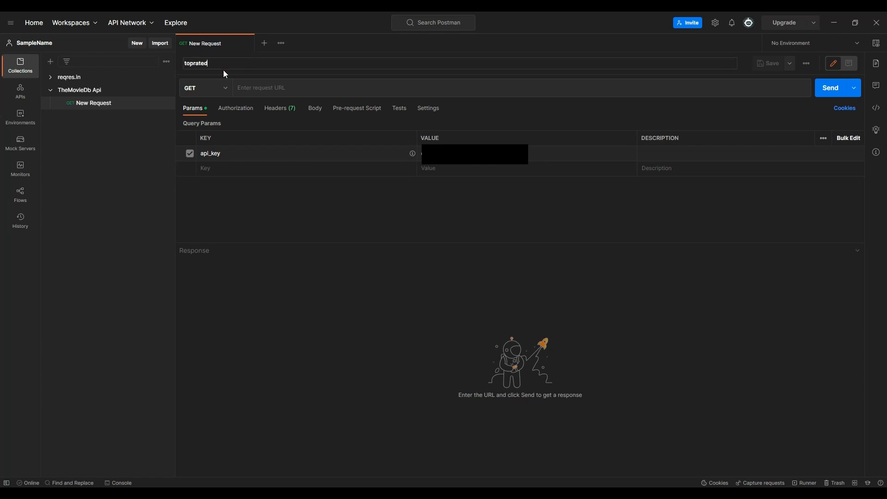
text(rated)
click(196, 64)
Step: Copy the /movie/top_rated path of the Get Top Rated endpoint from The Movie Database API docs and return to Postman
key(alt+Tab)
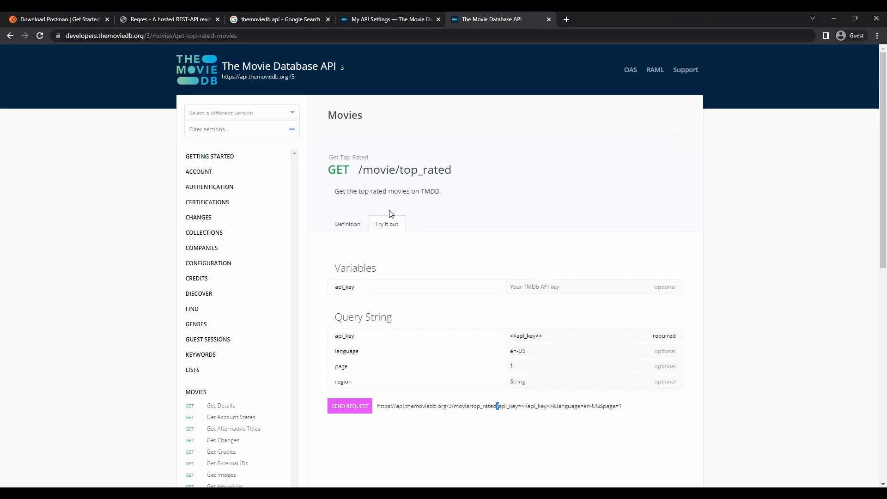
drag(458, 170, 356, 170)
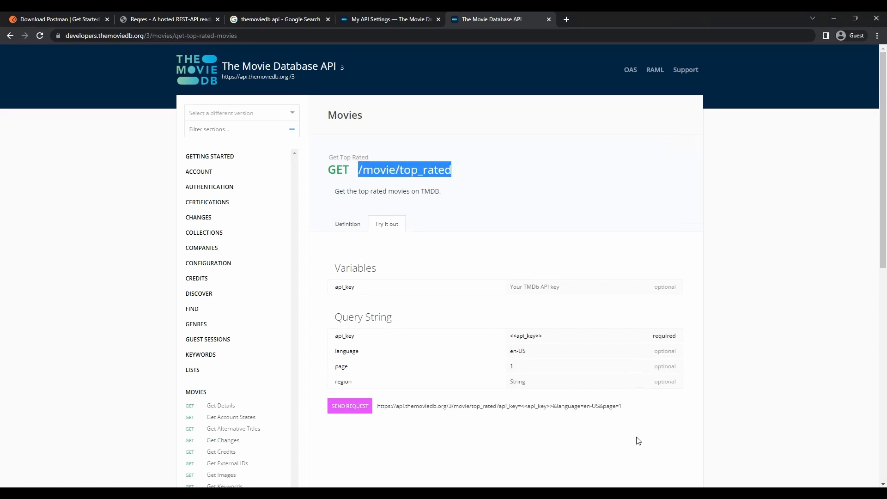
click(834, 18)
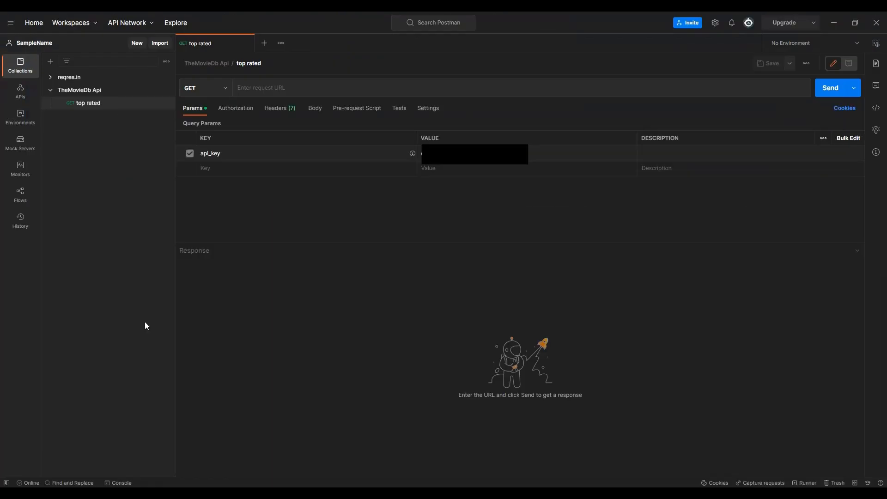
click(259, 88)
text({)
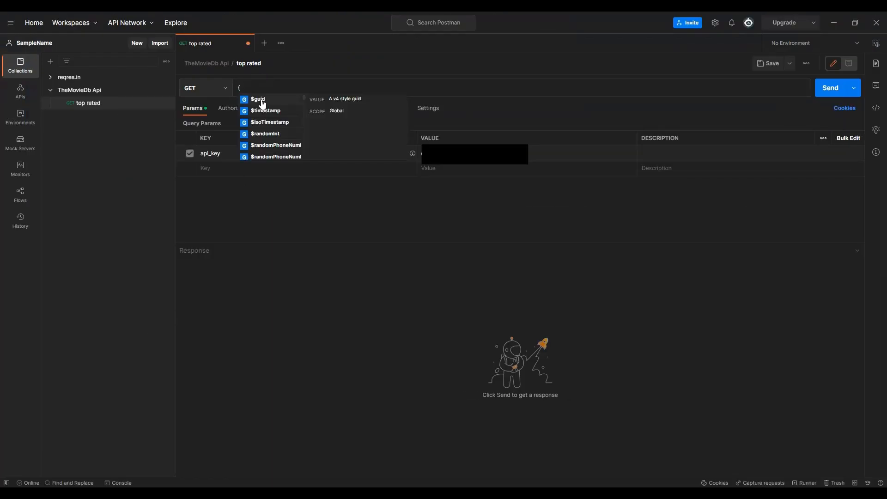
key(BackSpace)
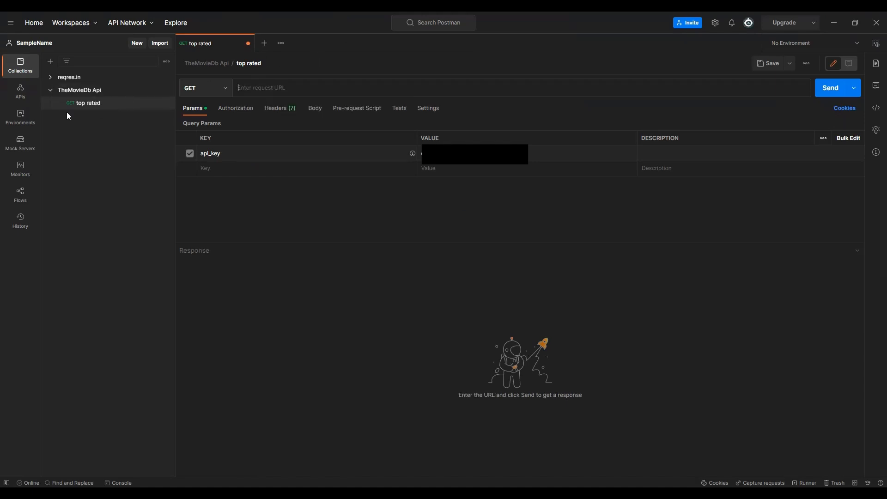
Step: Create a new environment named "Baseurl themovie api"
click(23, 124)
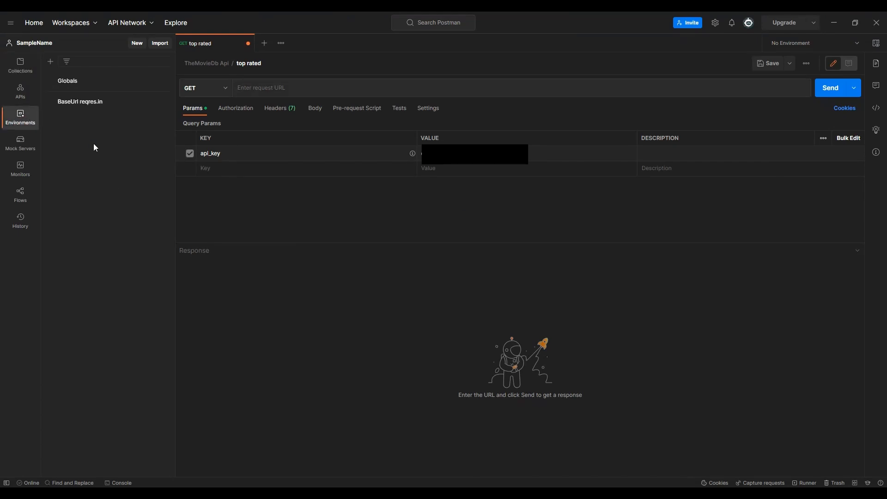
click(50, 62)
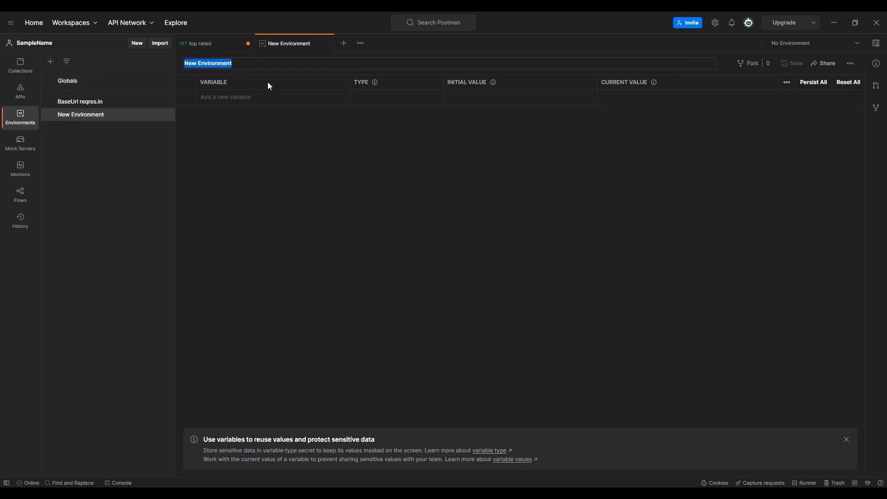
text(Base u)
key(BackSpace)
key(BackSpace)
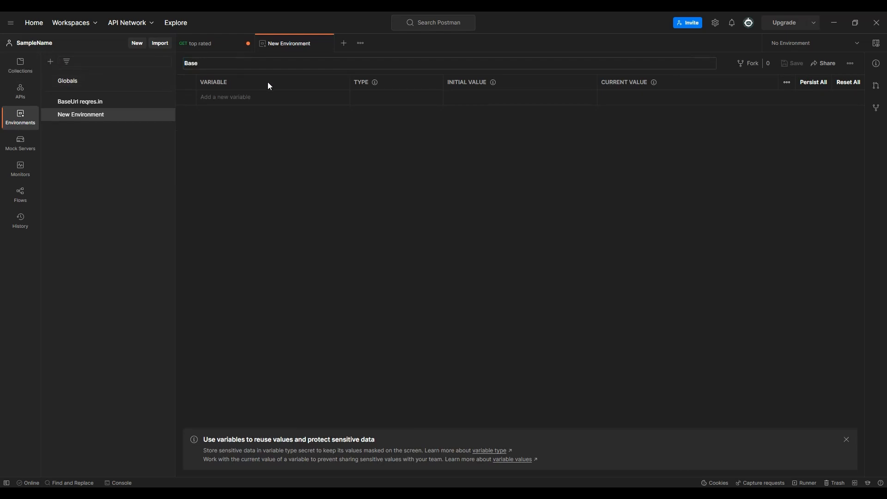
text(rl)
text(ur)
text(l themovie)
text( api)
key(Return)
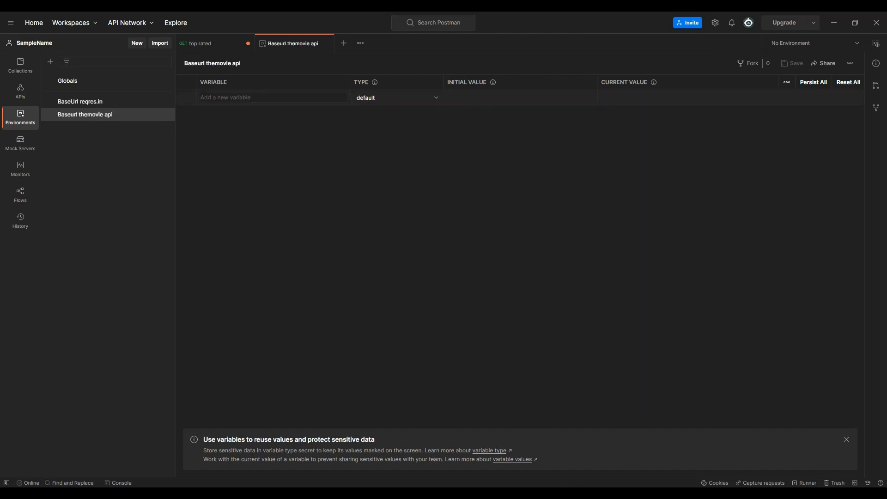
key(alt+Tab)
click(528, 182)
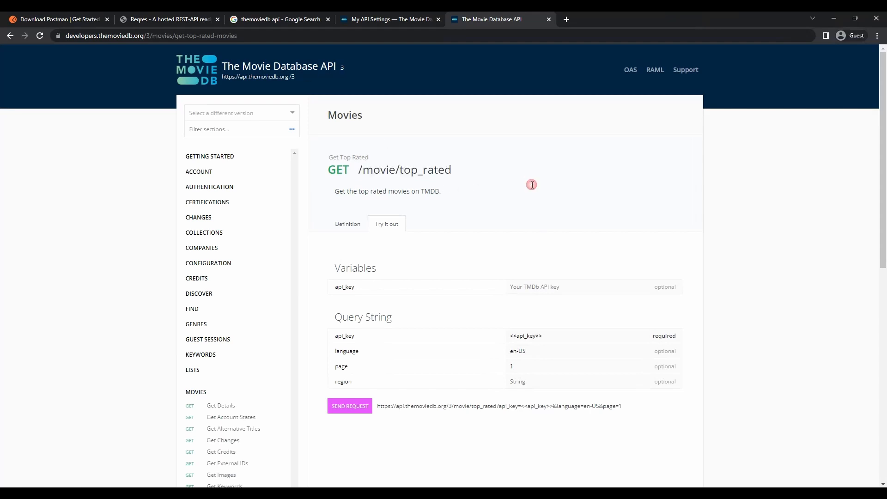
drag(379, 407, 453, 405)
key(ctrl+c)
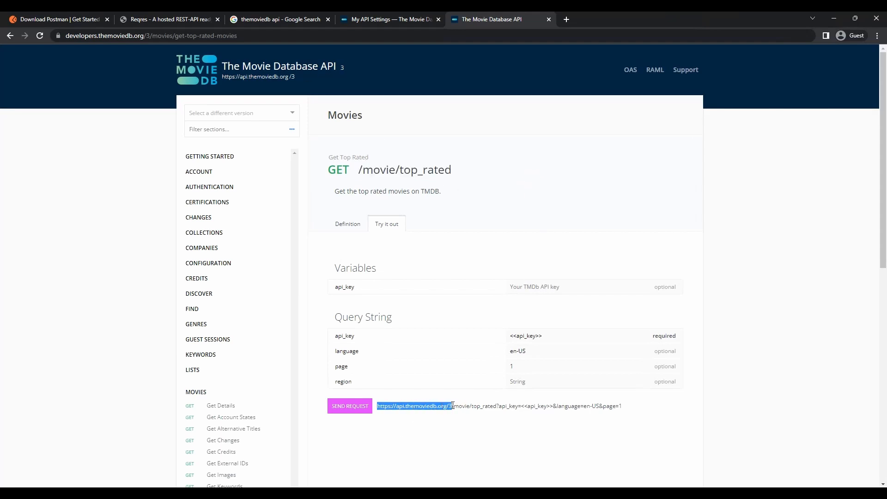
click(835, 19)
click(462, 97)
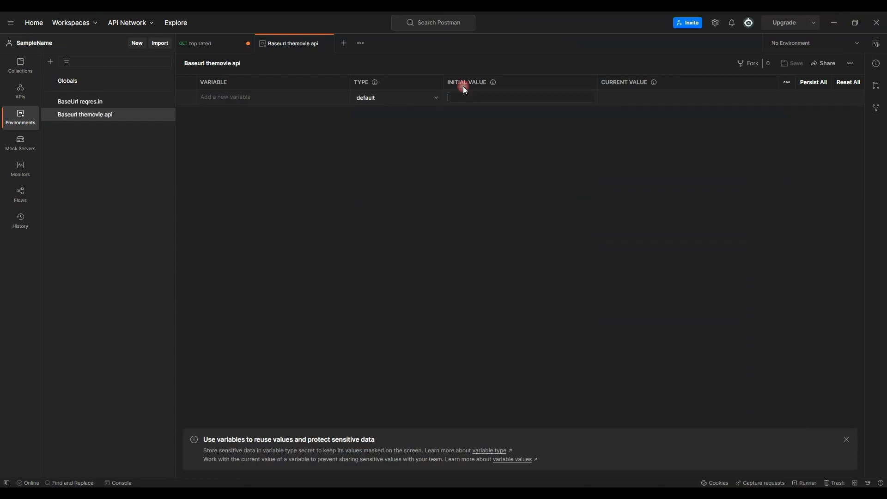
key(ctrl+v)
click(289, 101)
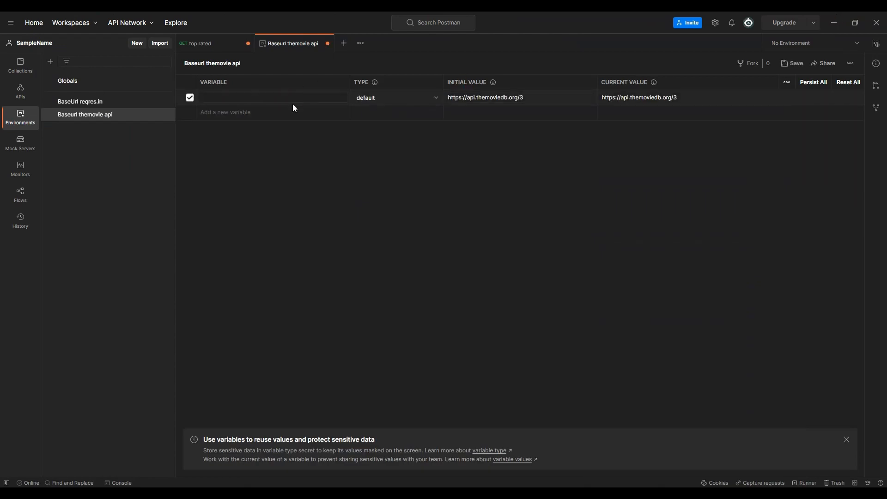
text(urk)
key(BackSpace)
click(793, 63)
click(327, 43)
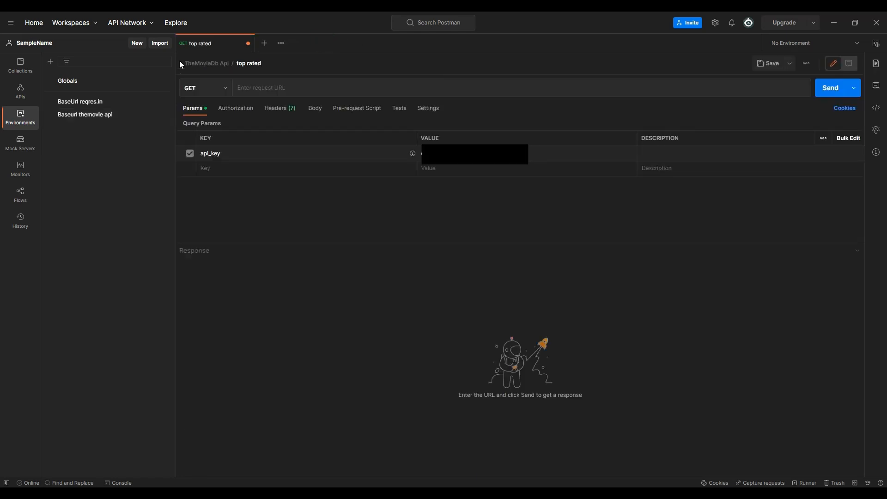
click(13, 79)
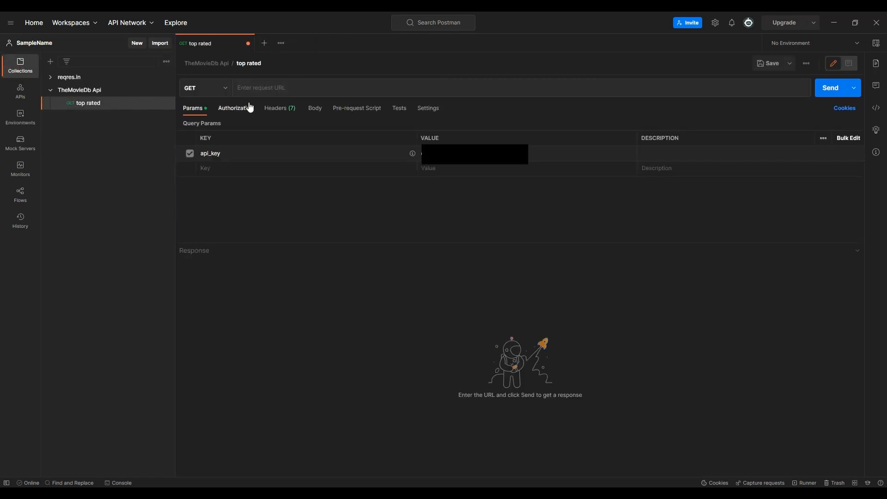
click(272, 88)
text({)
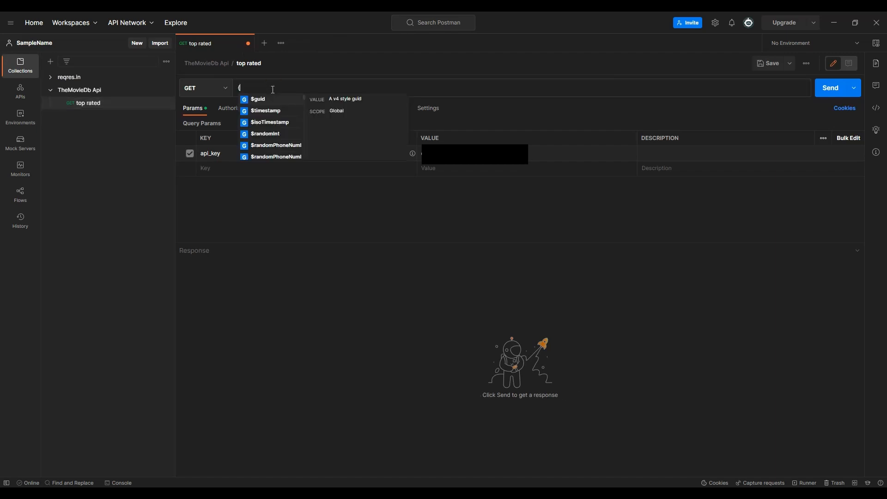
key(BackSpace)
Step: Activate the Baseurl themovie api environment and start the top rated request's URL with {{url}}/
click(854, 44)
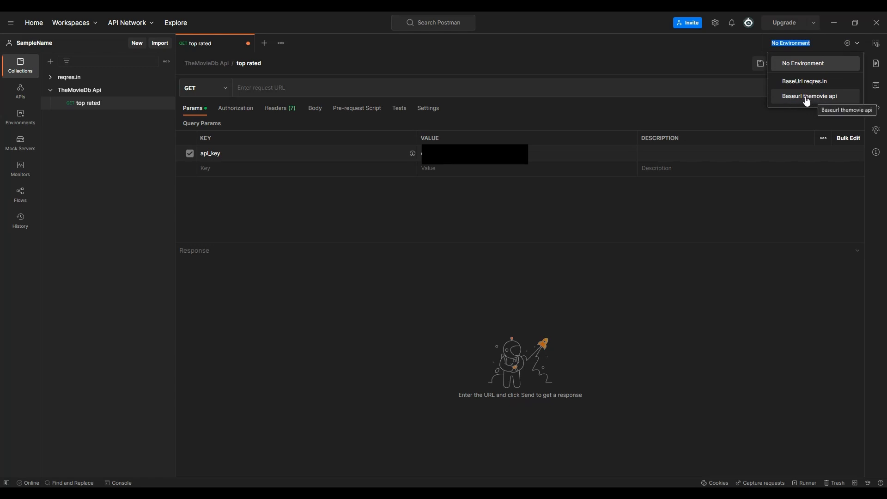
click(813, 98)
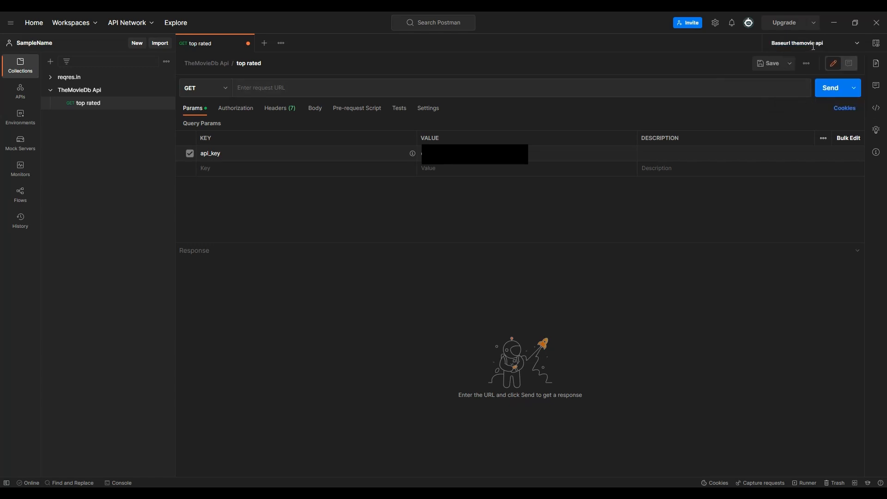
click(359, 84)
text({{)
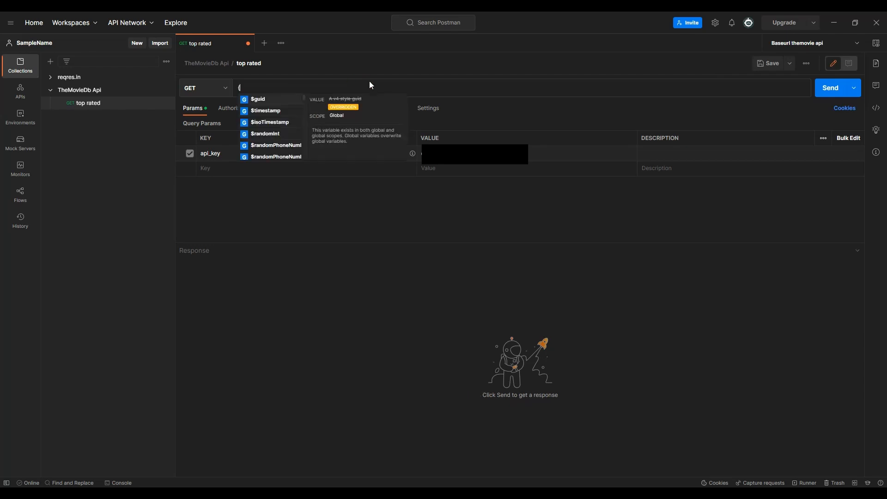
text(u)
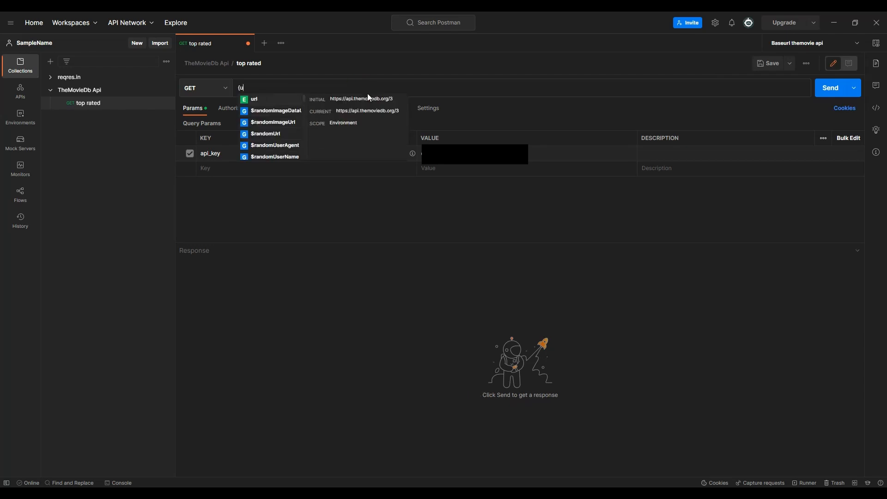
key(Return)
text(/)
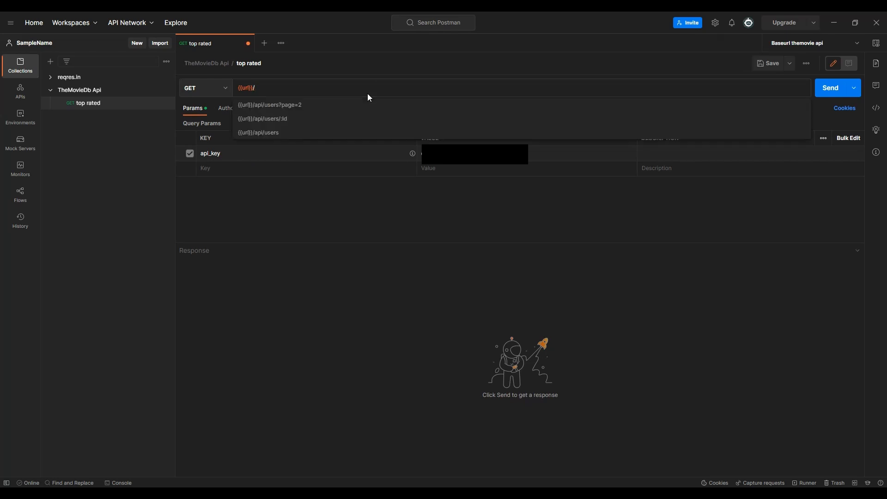
key(Escape)
Step: Copy the /movie/top_rated path from the API docs and complete the request URL in Postman as {{url}}/movie/top_rated
key(alt+Tab)
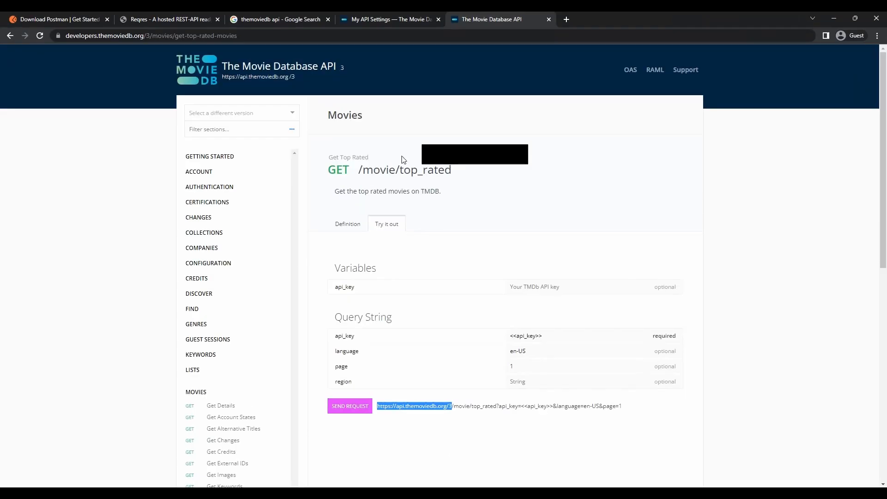
drag(452, 170, 358, 176)
key(ctrl+c)
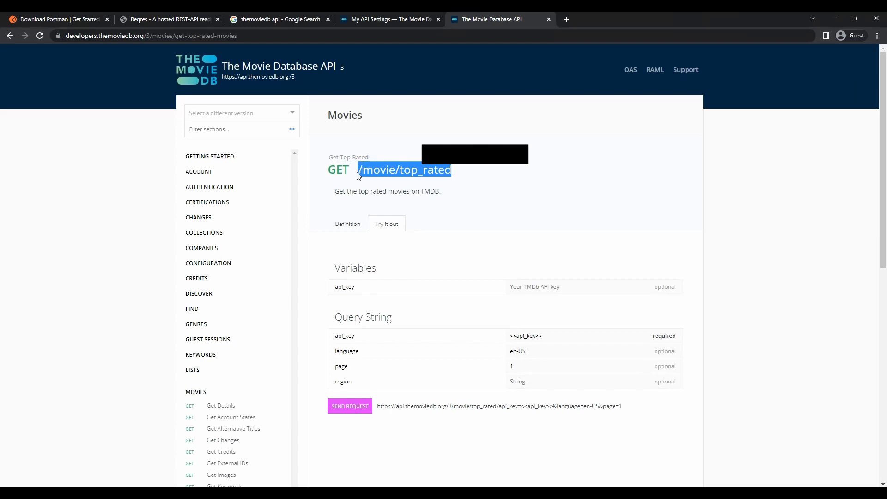
click(834, 19)
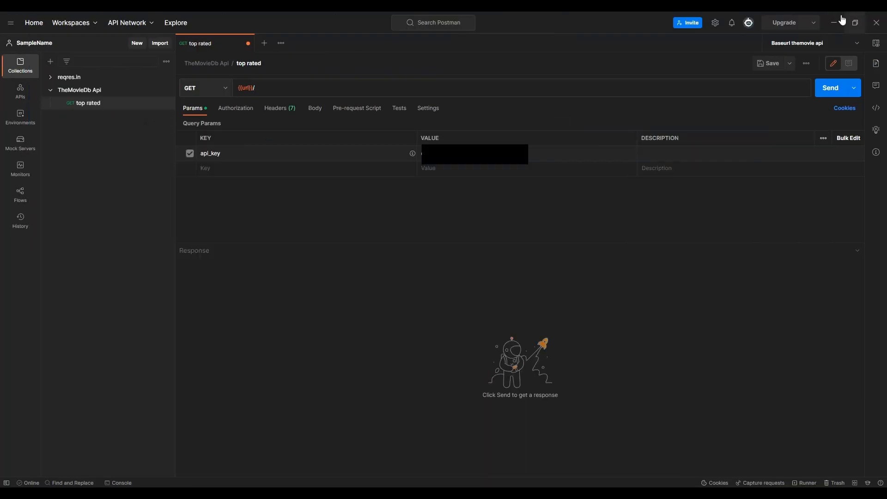
key(BackSpace)
key(ctrl+v)
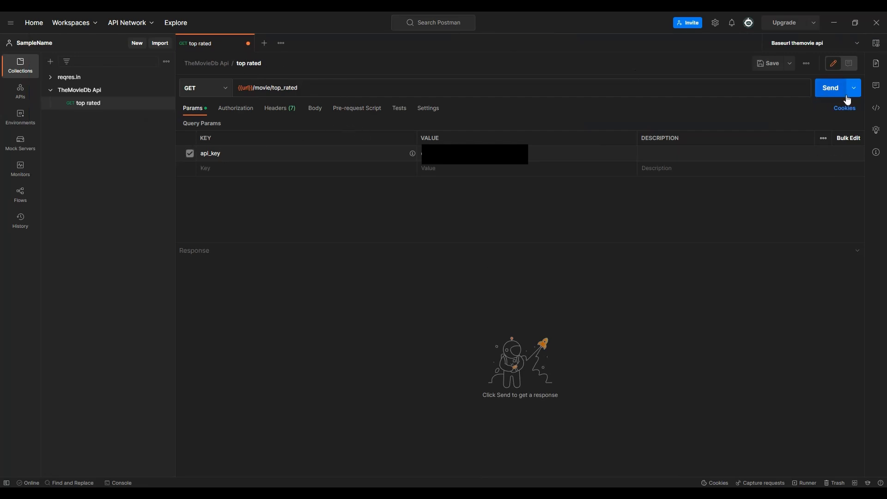
Step: Send the top rated request and examine the response status and the returned JSON movie list
click(834, 90)
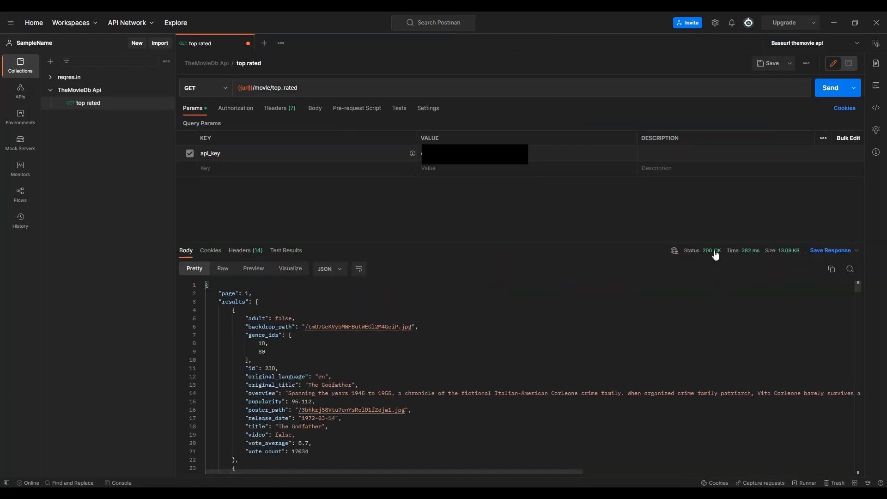
mouse_move(712, 257)
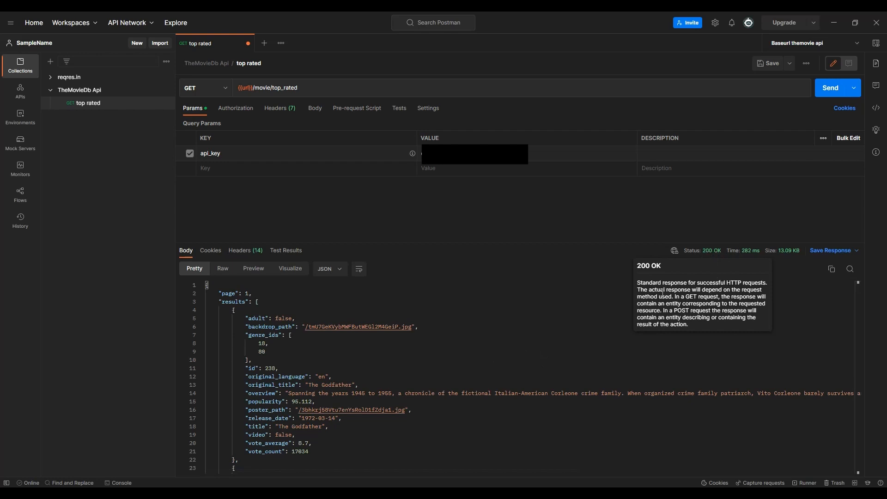
scroll(417, 346, down, 12)
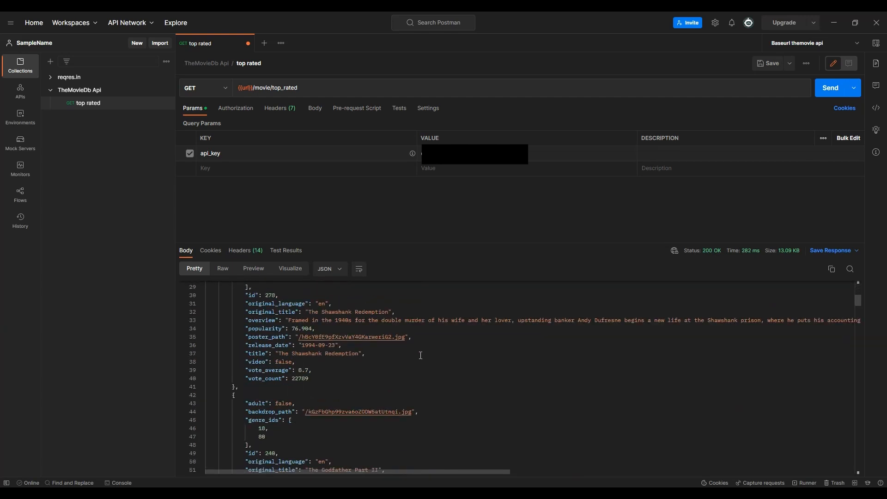
scroll(411, 391, up, 12)
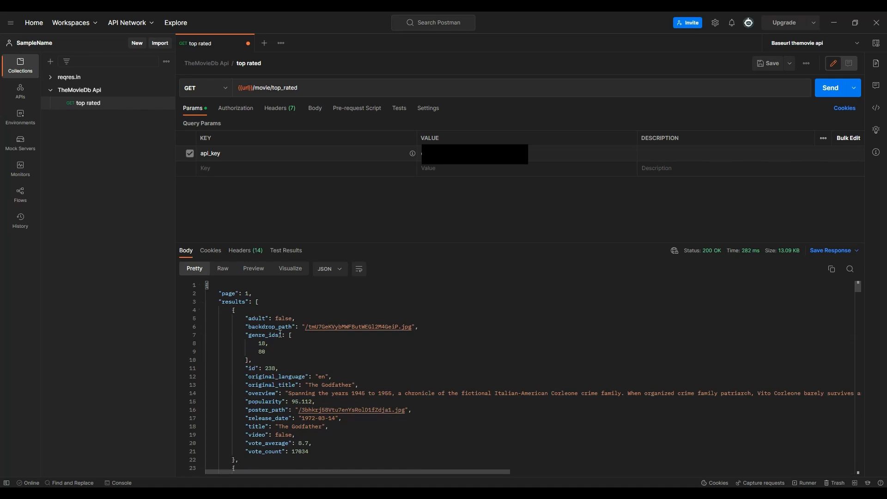
Step: Switch to The Movie Database API docs, examine the Get Details endpoint's path and movie_id parameter, and return to Postman
key(alt+Tab)
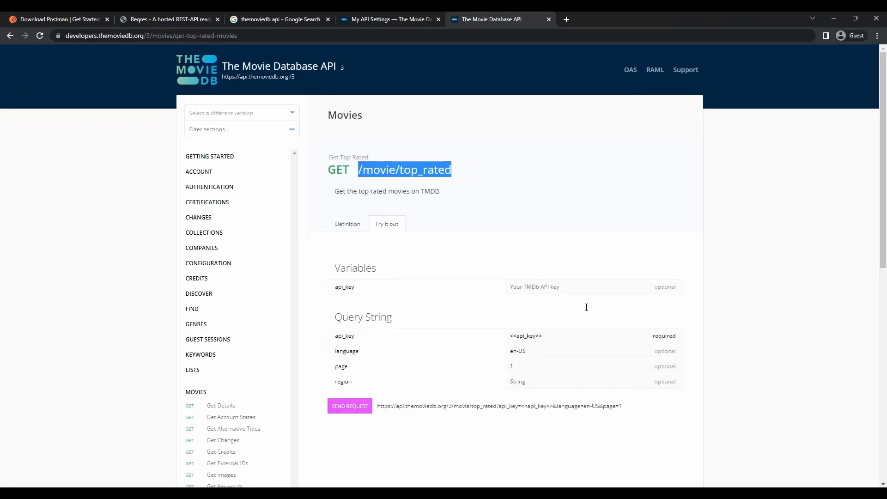
click(226, 406)
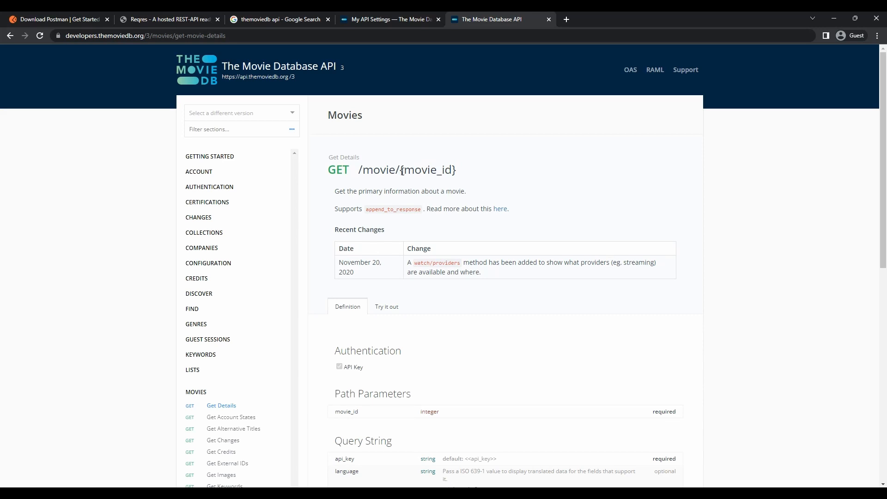
drag(400, 170, 458, 171)
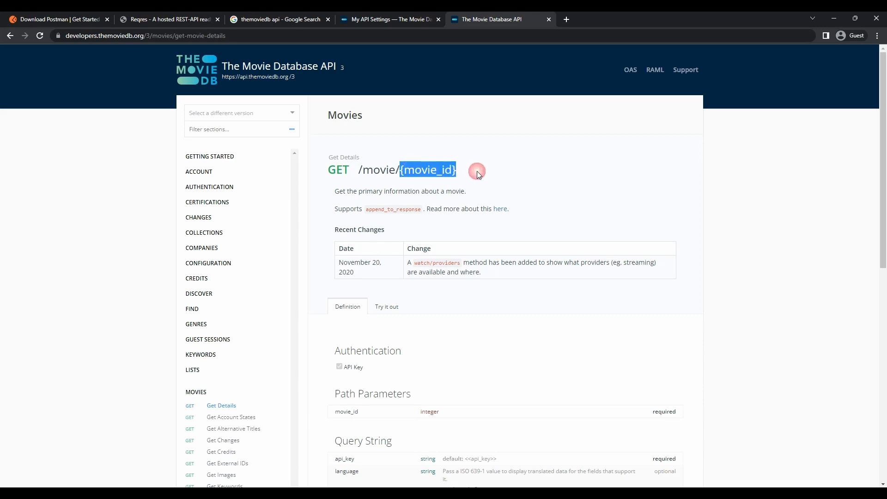
click(438, 172)
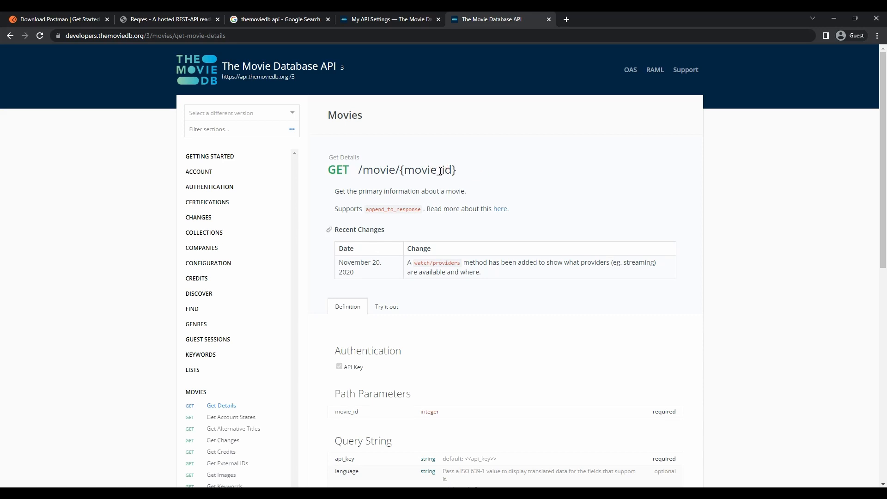
drag(361, 158, 340, 158)
click(661, 493)
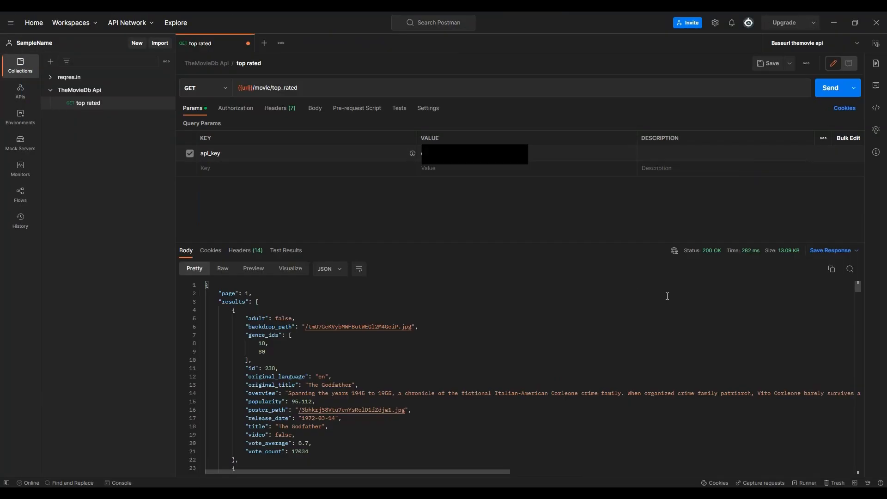
Step: Add a request named "Details" to the TheMovieDb Api collection
click(72, 94)
right_click(75, 93)
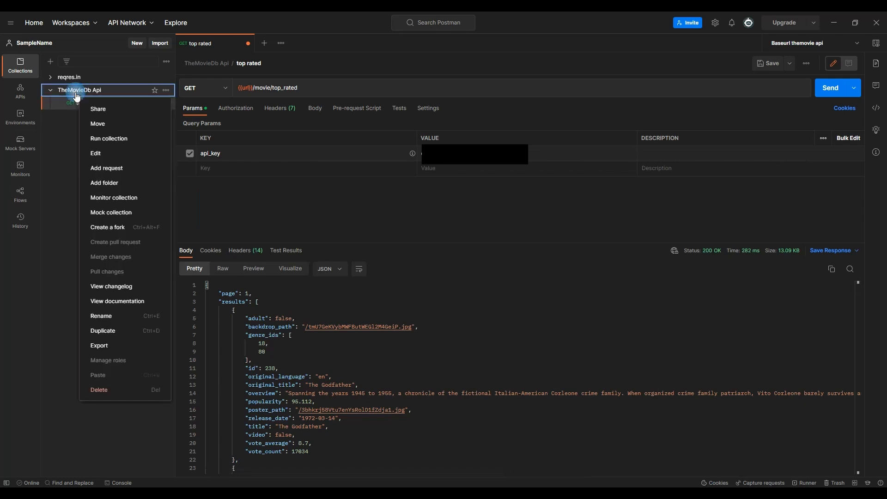
click(131, 174)
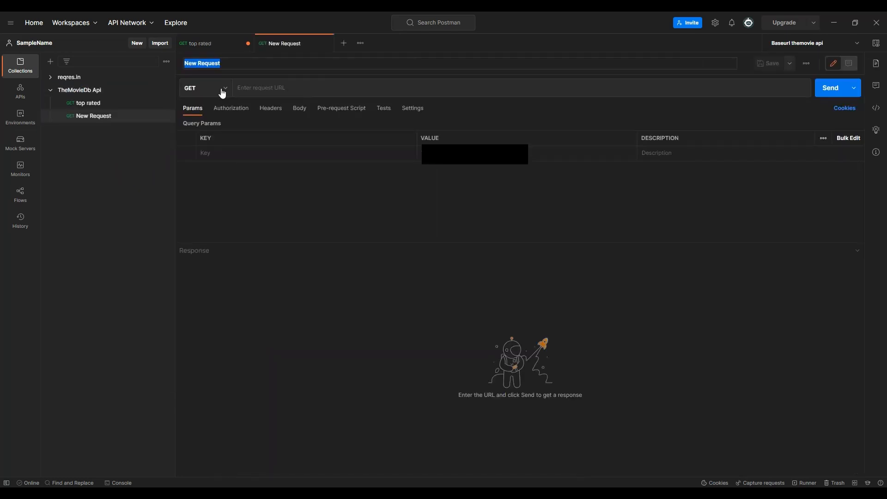
text(Details)
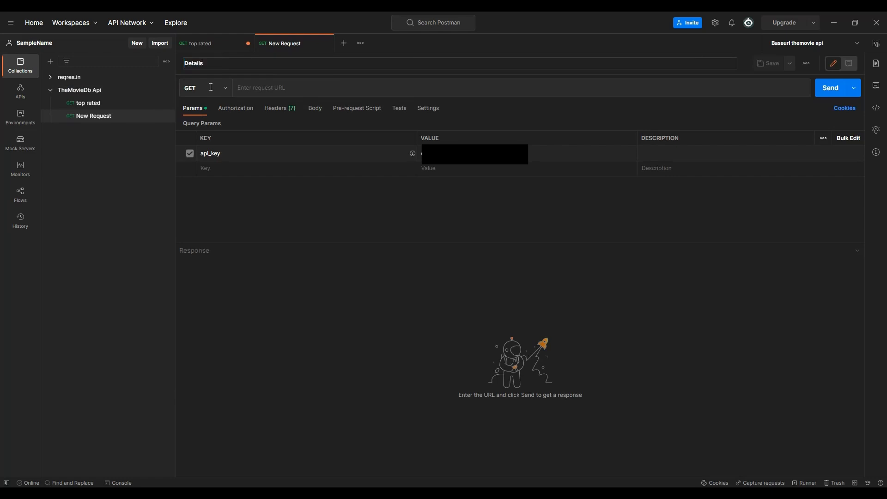
Step: Start the Details request's URL with the environment variable {{url}}
click(272, 90)
text({{u)
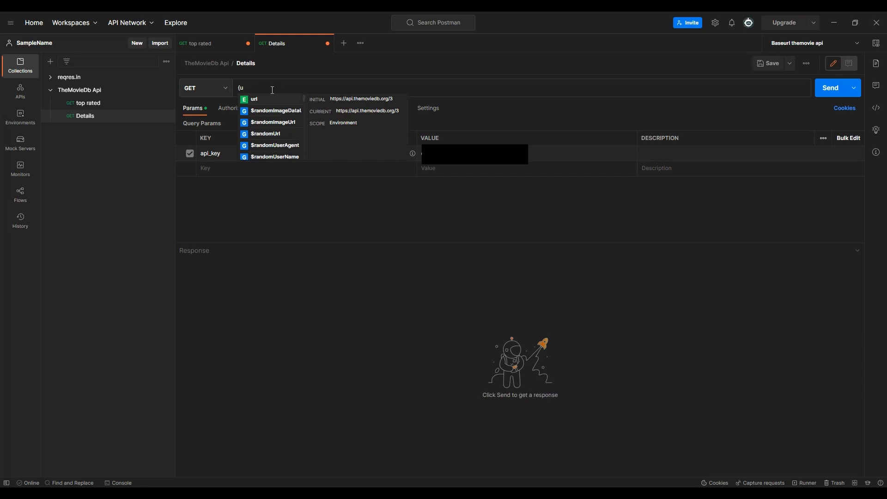
key(Return)
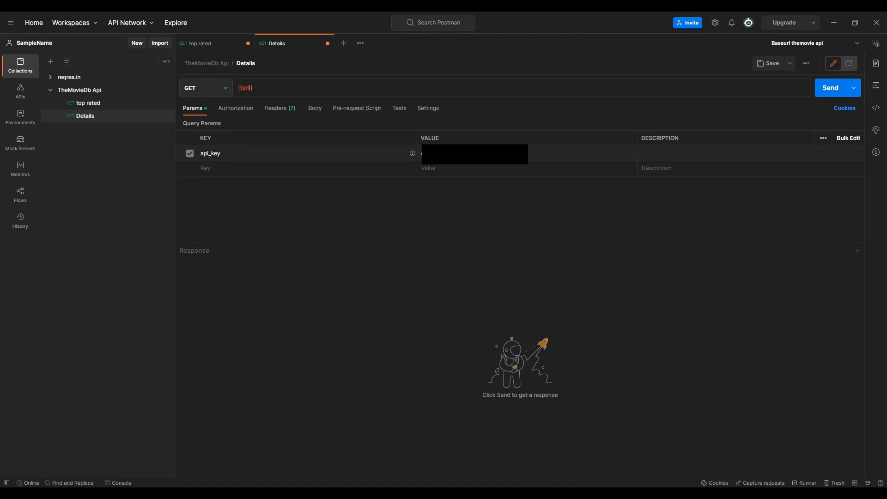
Step: Switch to The Movie Database API docs and copy the /movie/ part of the Get Details path
key(alt+Tab)
drag(359, 170, 400, 171)
key(ctrl+c)
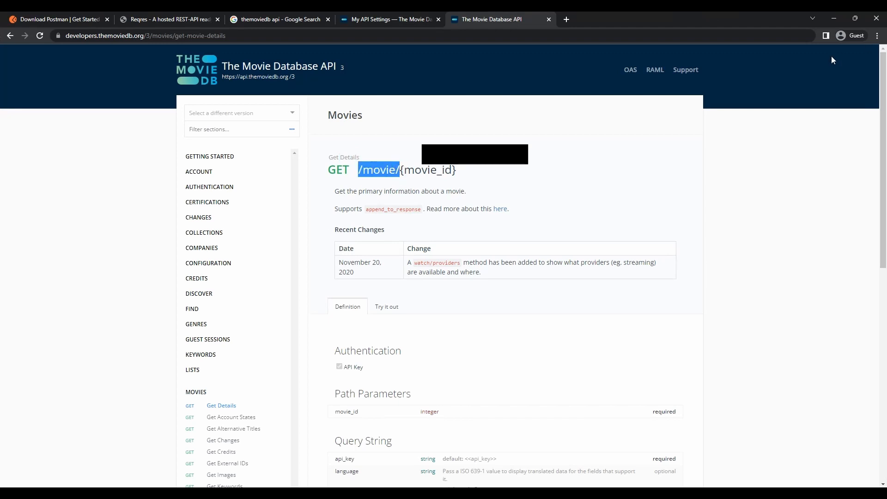
Step: Return to Postman, complete the Details request's URL as {{url}}/movie/:movieId, and set the movieId path variable to 550
key(alt+Tab)
key(ctrl+v)
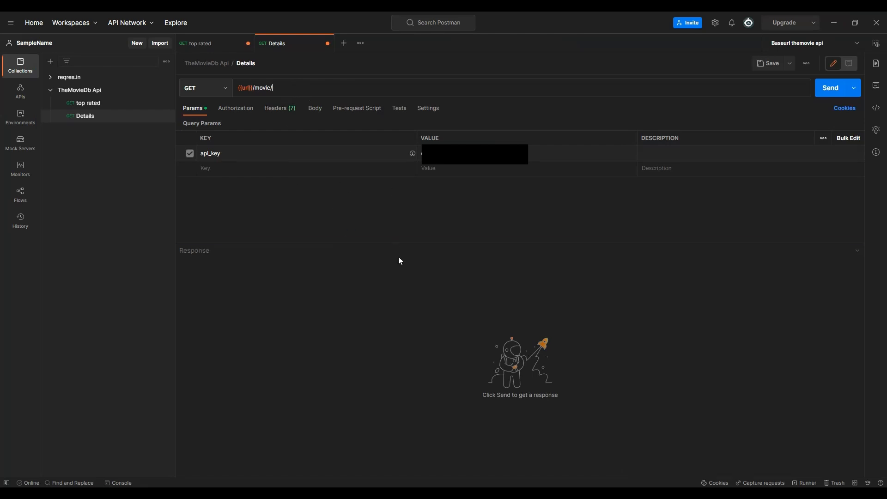
text(m)
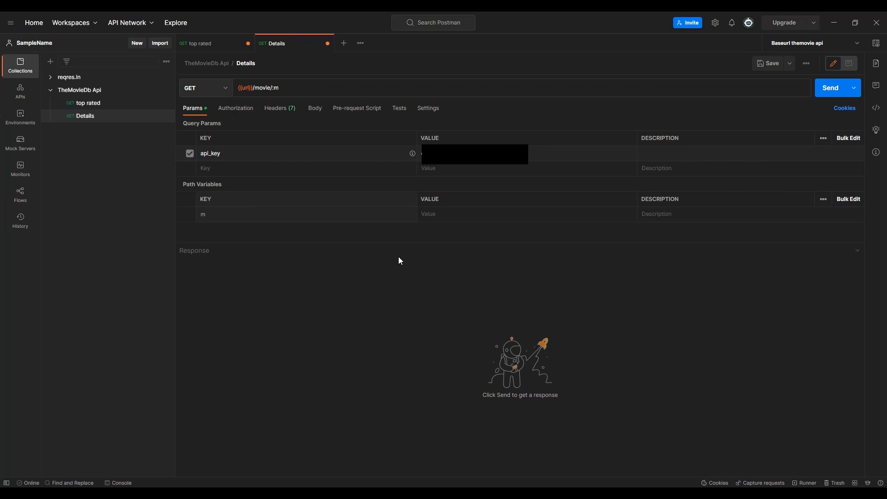
text(vo)
key(BackSpace)
key(BackSpace)
text(ovieId)
click(452, 213)
text(550)
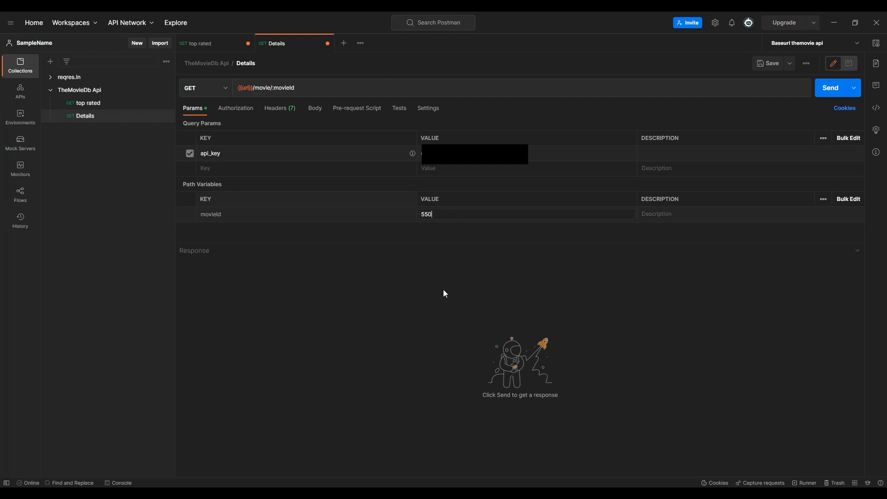
Step: Send the Details request and examine the returned status and the movie fields in the JSON response body
click(834, 94)
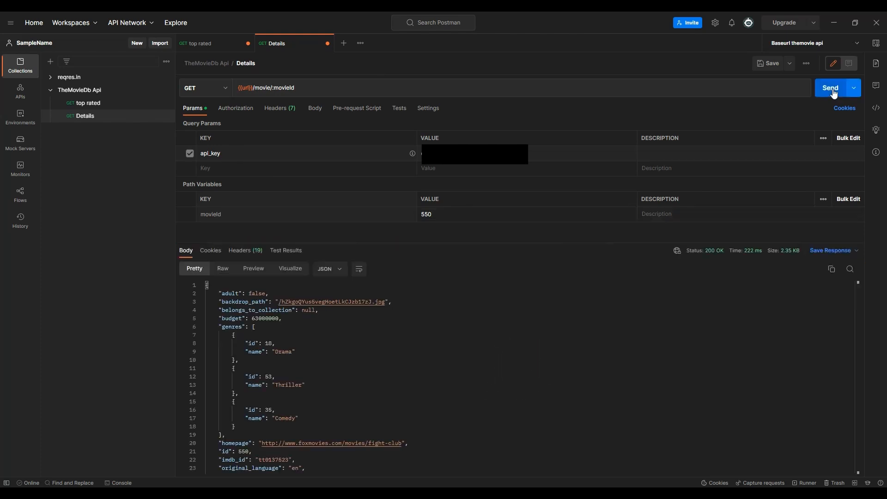
mouse_move(715, 255)
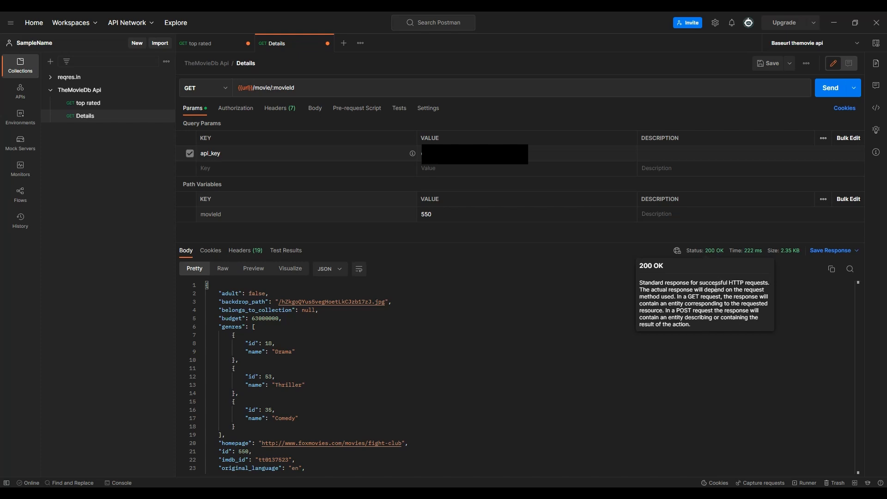
scroll(391, 325, down, 4)
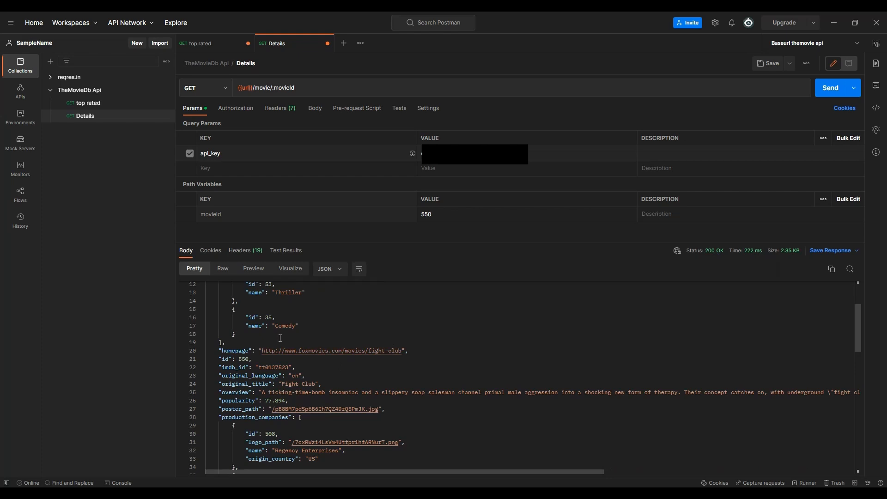
scroll(324, 342, down, 1)
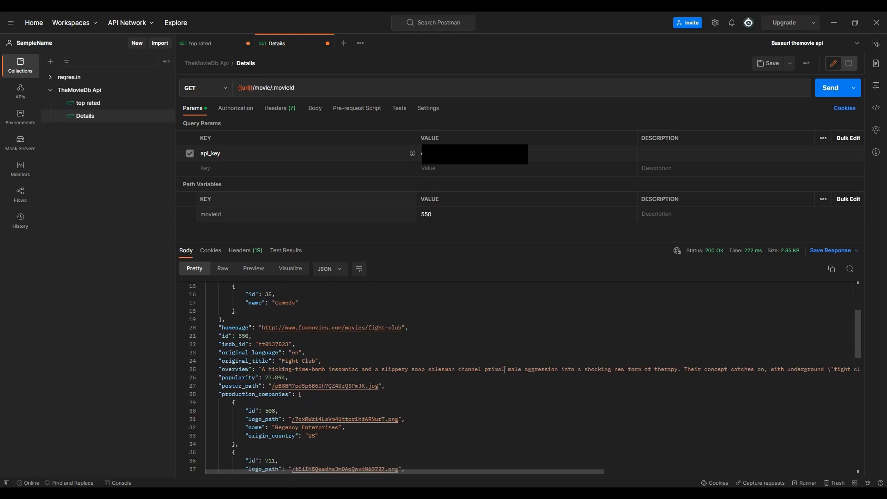
scroll(504, 370, up, 5)
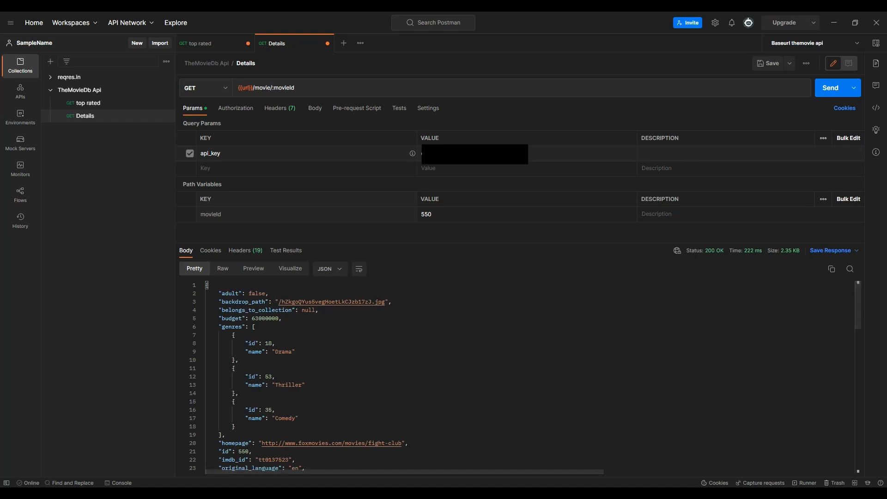